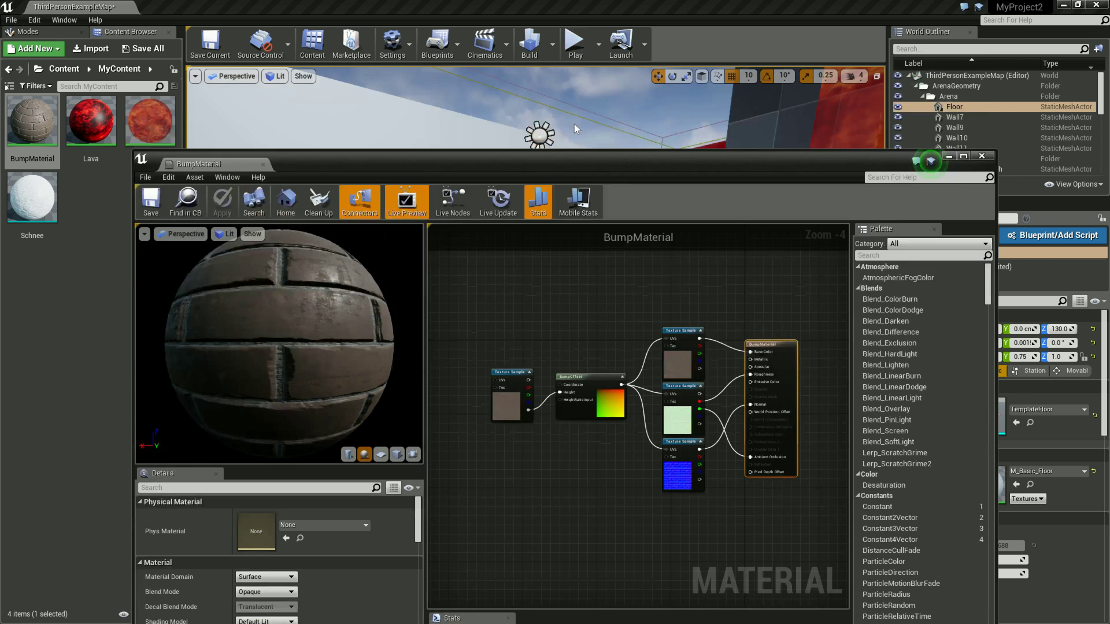
Drag the BumpMaterial editor to the bottom of the screen to reveal the brick cube
drag(574, 65, 569, 533)
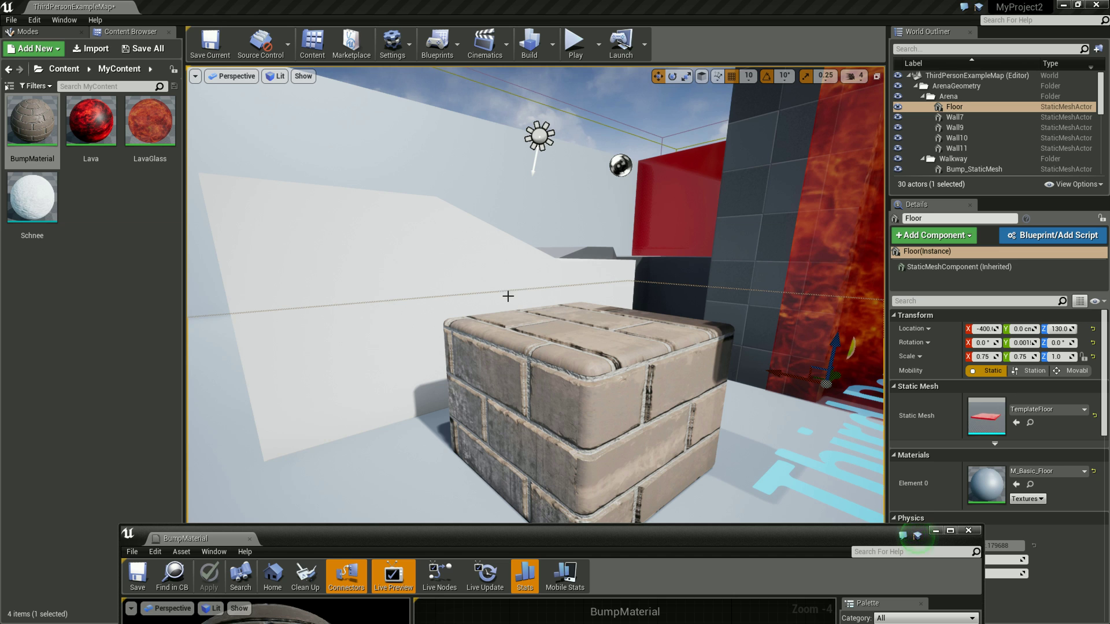
Orbit the level view toward the brick cube and lava wall
scroll(507, 296, down, 2)
scroll(613, 411, down, 2)
mouse_move(610, 405)
right_down()
mouse_move(643, 399)
mouse_move(607, 376)
mouse_move(608, 217)
mouse_move(690, 405)
mouse_move(567, 404)
mouse_move(592, 378)
right_up()
Bring the BumpMaterial graph back and box-select its texture samples and BumpOffset node
drag(539, 552, 564, 133)
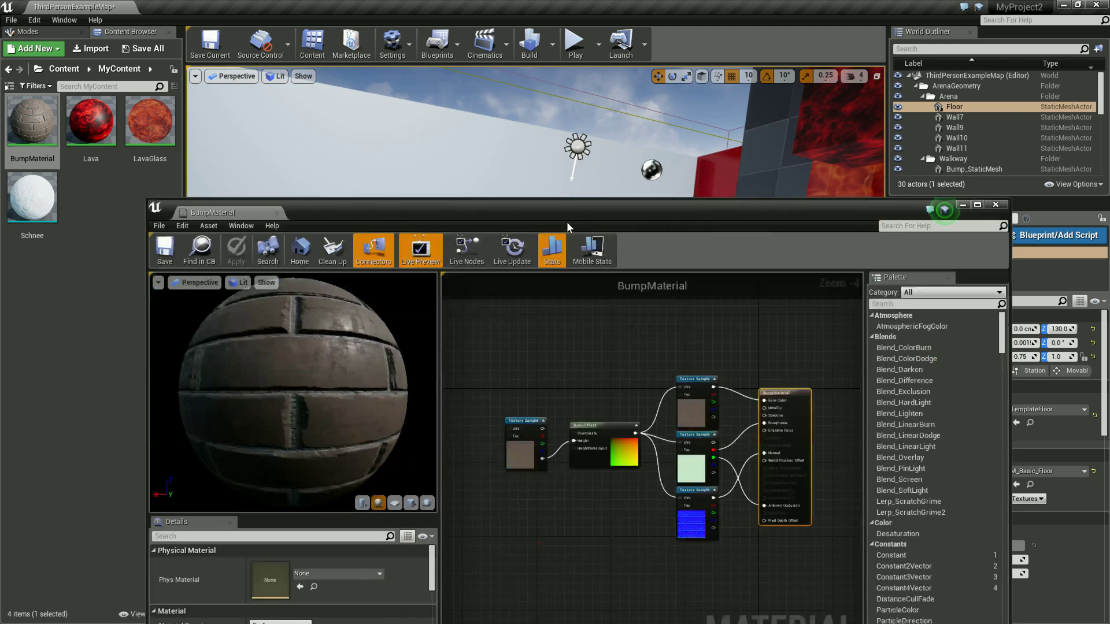
drag(469, 519, 741, 257)
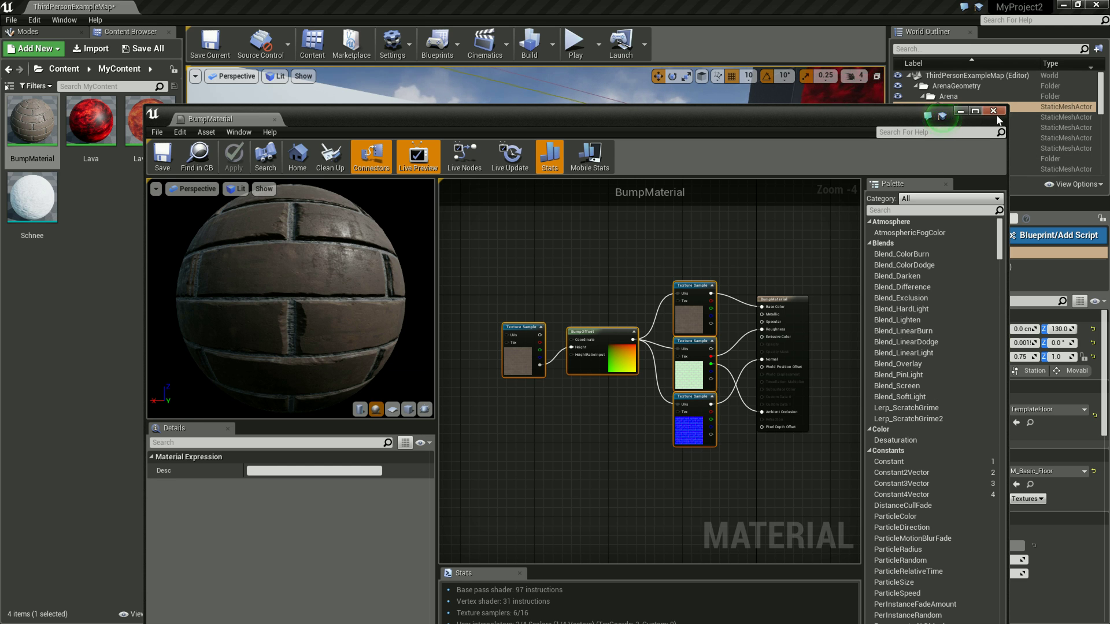
click(310, 86)
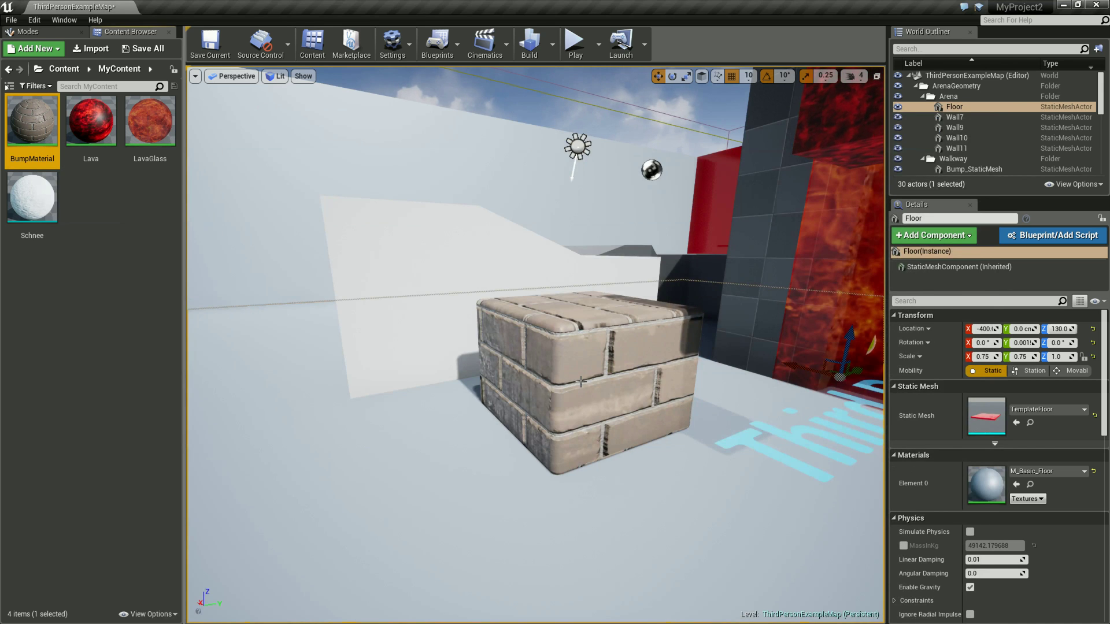
Create a new Material Function in the content folder named Bricks
right_click(85, 207)
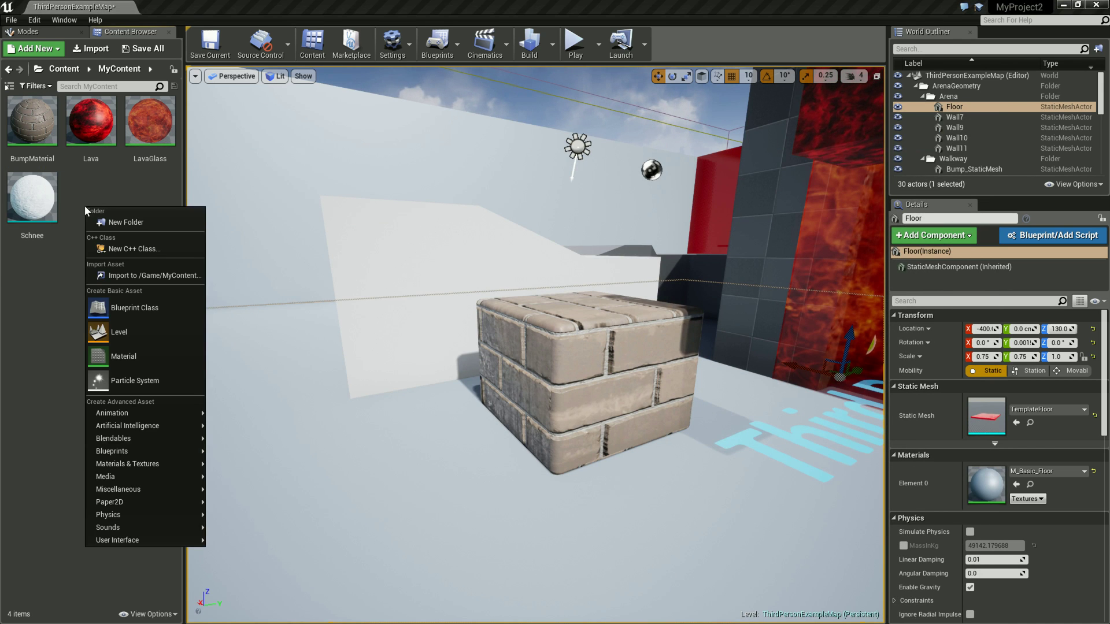
mouse_move(145, 438)
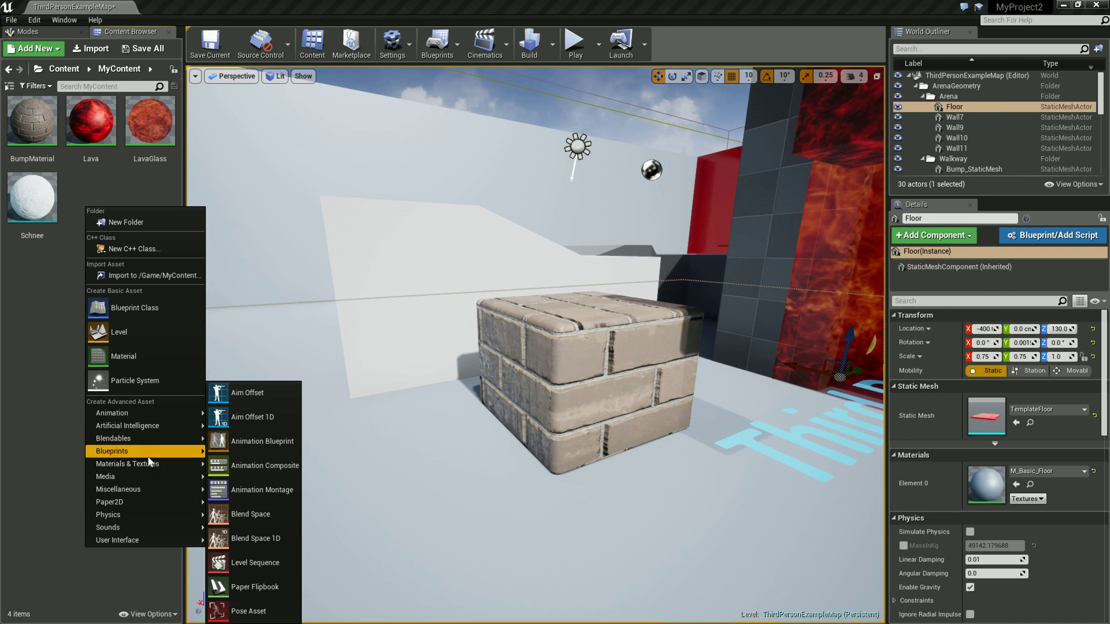
mouse_move(153, 464)
click(254, 485)
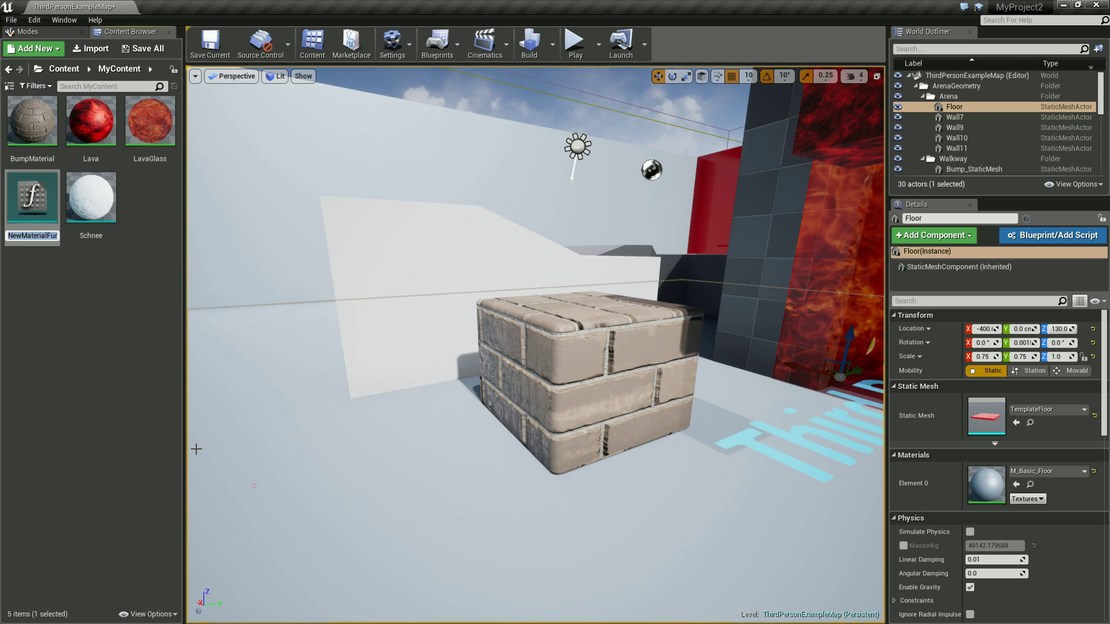
text(Bricks)
key(Return)
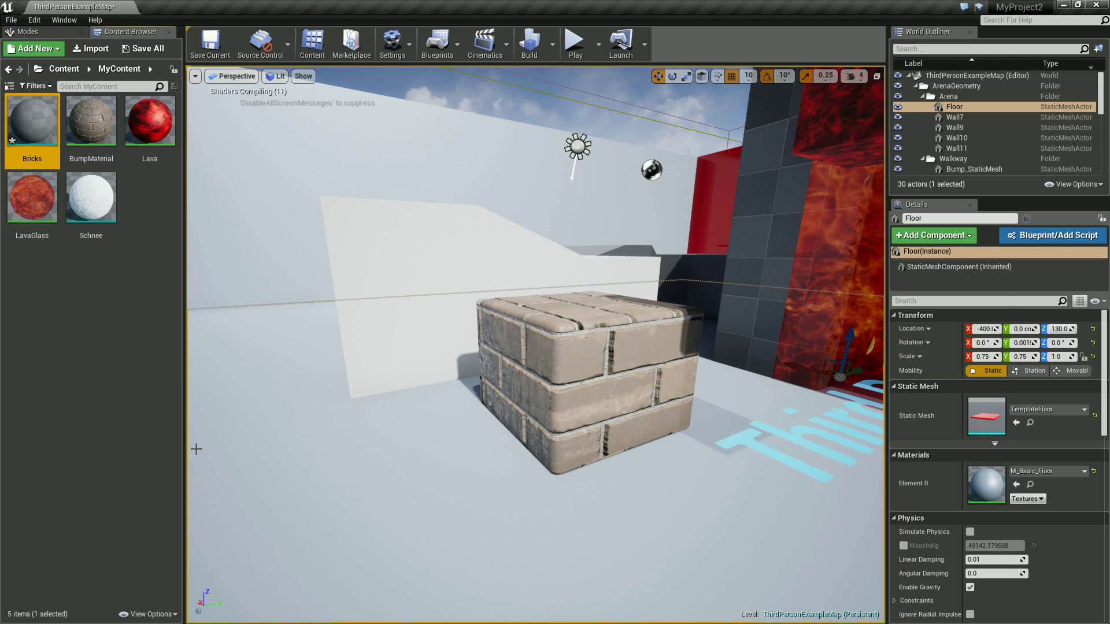
scroll(703, 405, down, 1)
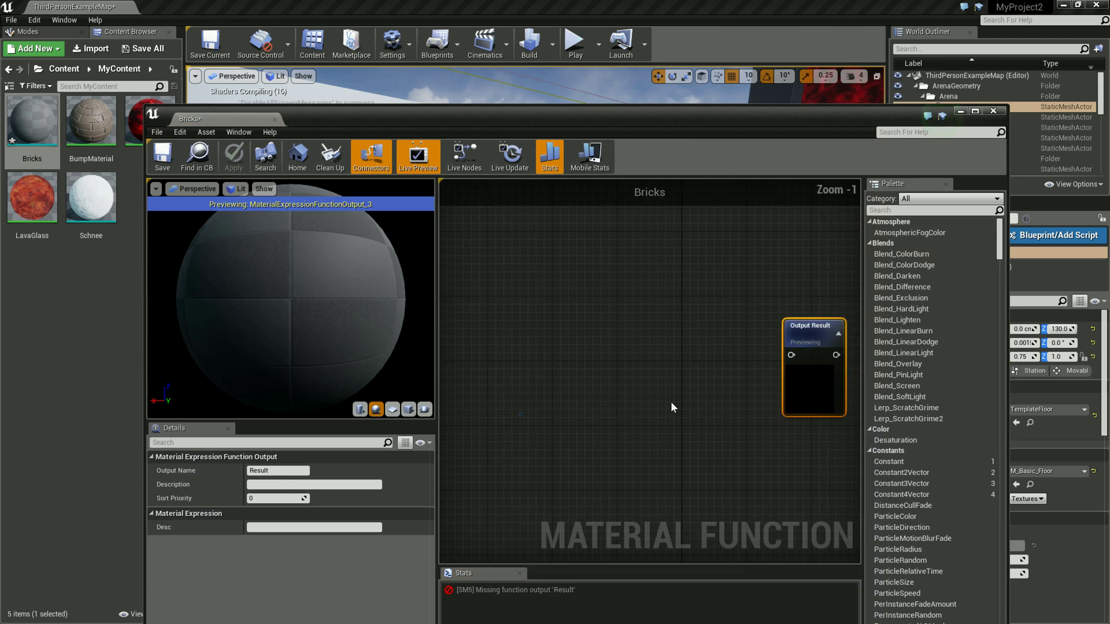
Paste the copied texture and BumpOffset nodes into Bricks and add a MakeMaterialAttributes node
scroll(670, 402, down, 1)
key(ctrl+v)
mouse_move(739, 318)
mouse_down()
mouse_move(580, 249)
mouse_move(549, 270)
mouse_up()
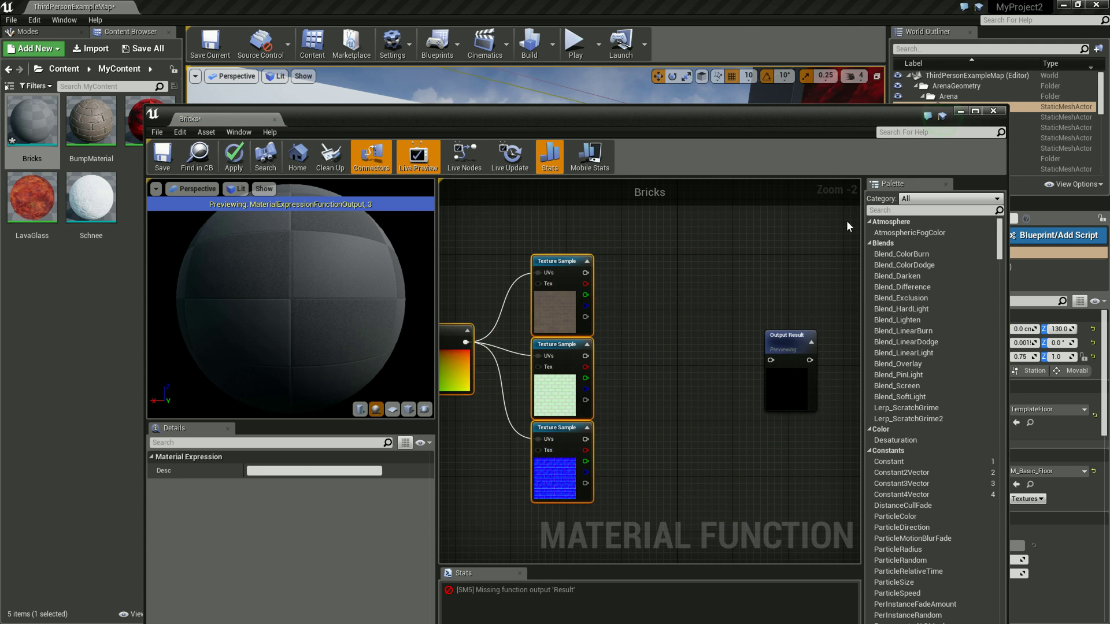
text(MakeM)
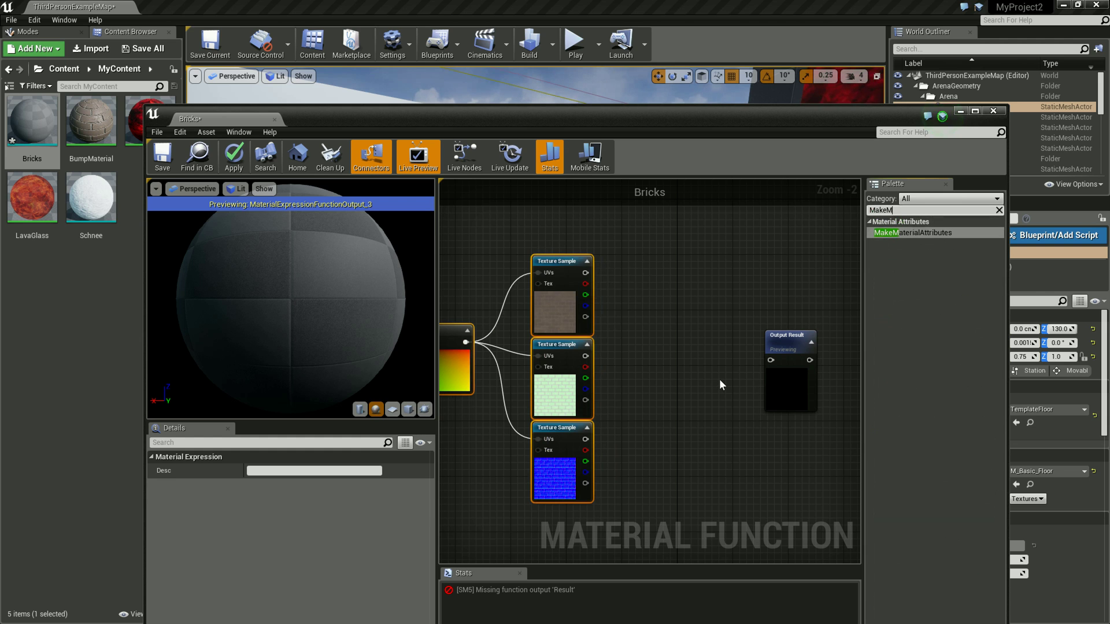
mouse_move(913, 232)
mouse_down()
mouse_move(670, 309)
mouse_move(685, 229)
mouse_up()
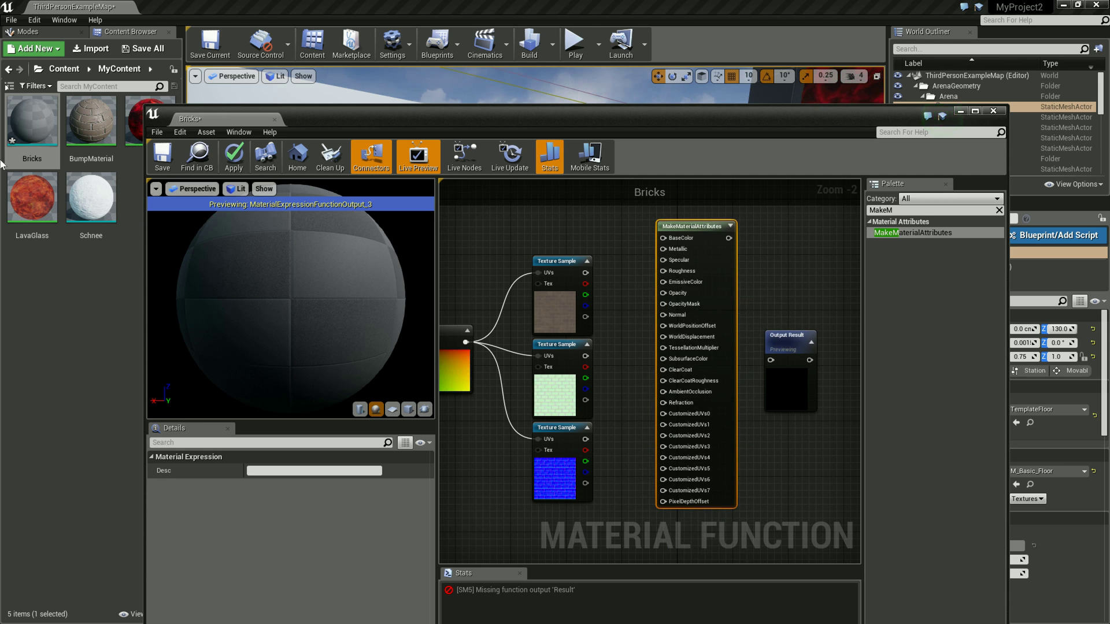
Wire the first texture's RGB to BaseColor and the second's red to Roughness, checking BumpMaterial
drag(585, 272, 662, 237)
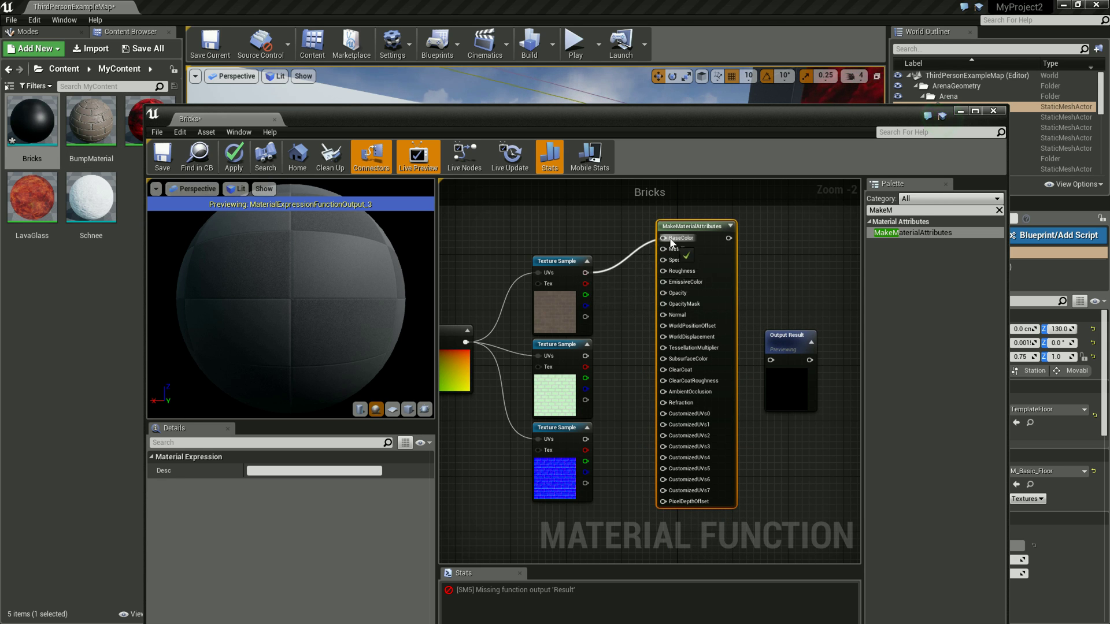
double_click(100, 143)
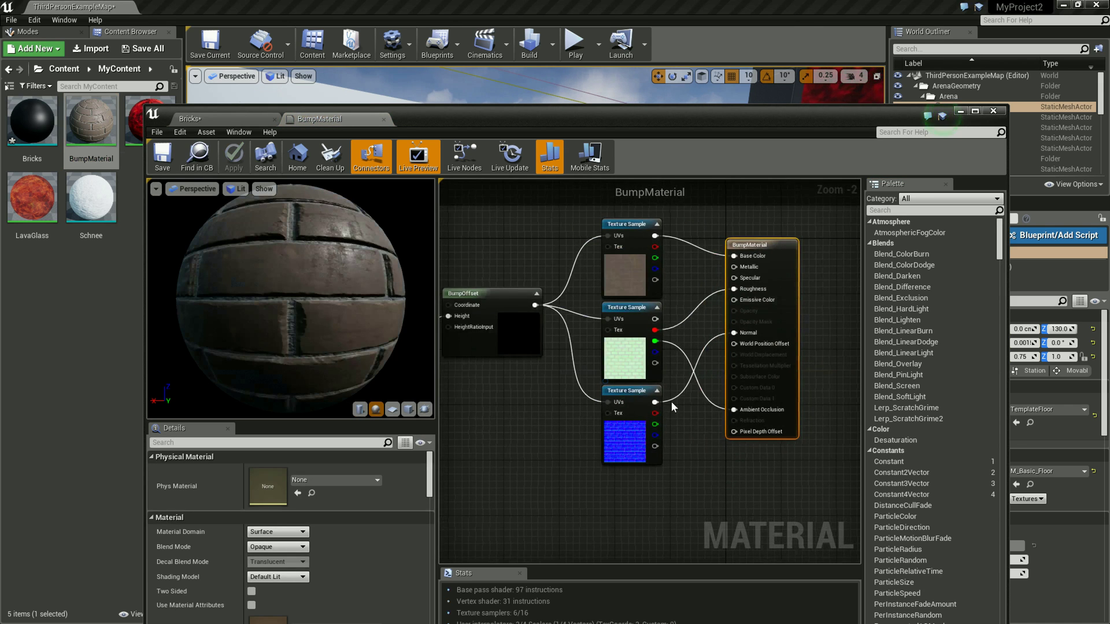
click(215, 123)
mouse_move(585, 367)
mouse_down()
mouse_move(659, 308)
mouse_move(663, 271)
mouse_up()
click(324, 119)
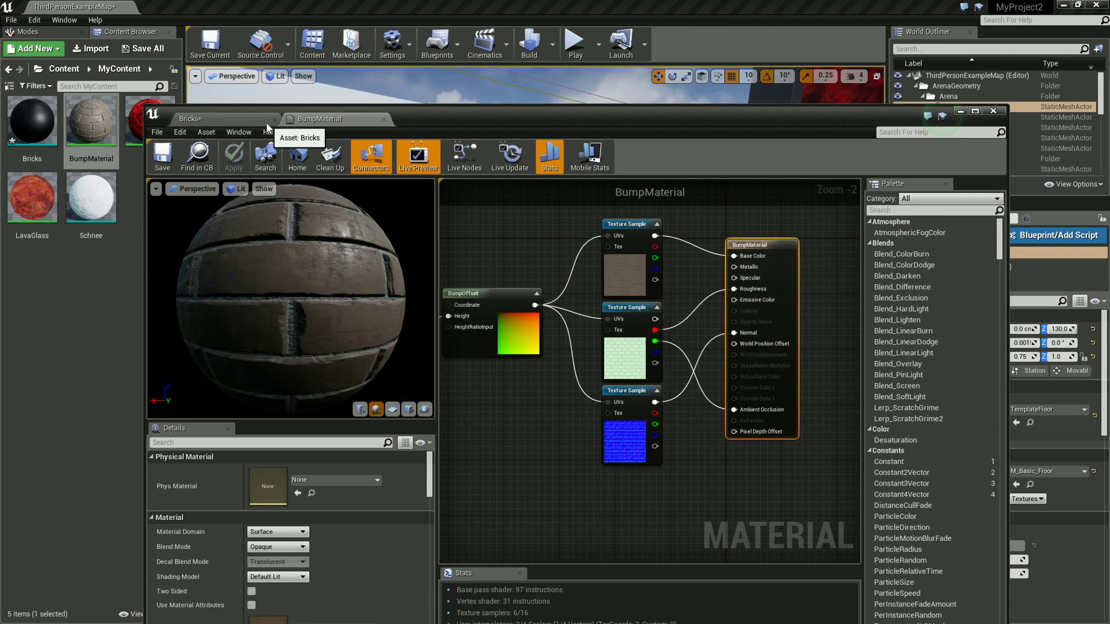
Wire green to AmbientOcclusion, the normal map to Normal, and MakeMaterialAttributes to Output Result
click(226, 121)
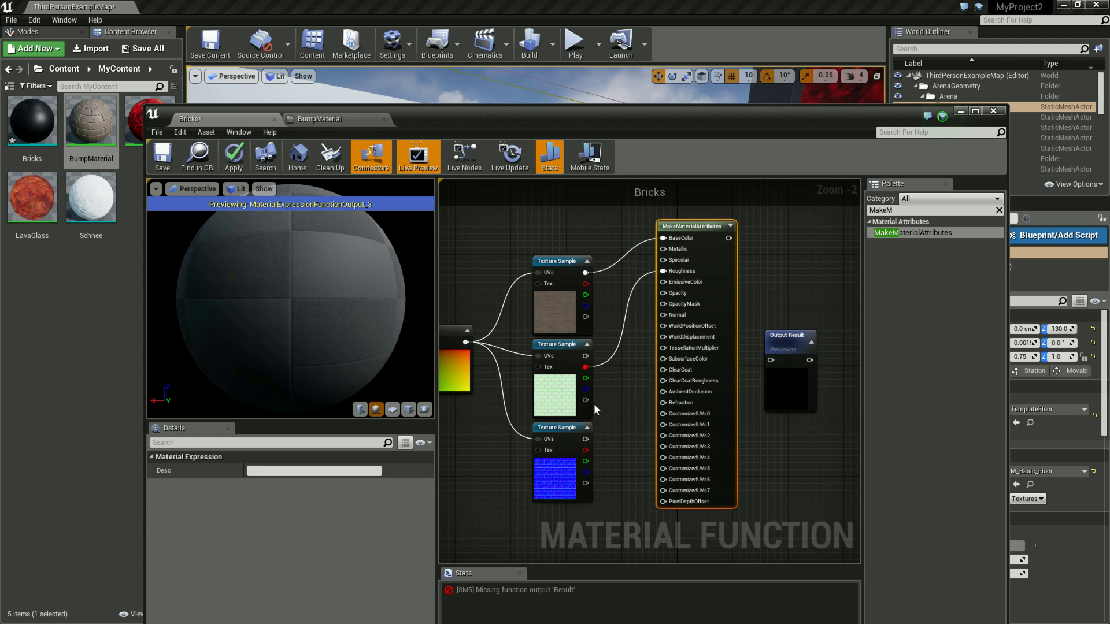
drag(586, 379, 663, 391)
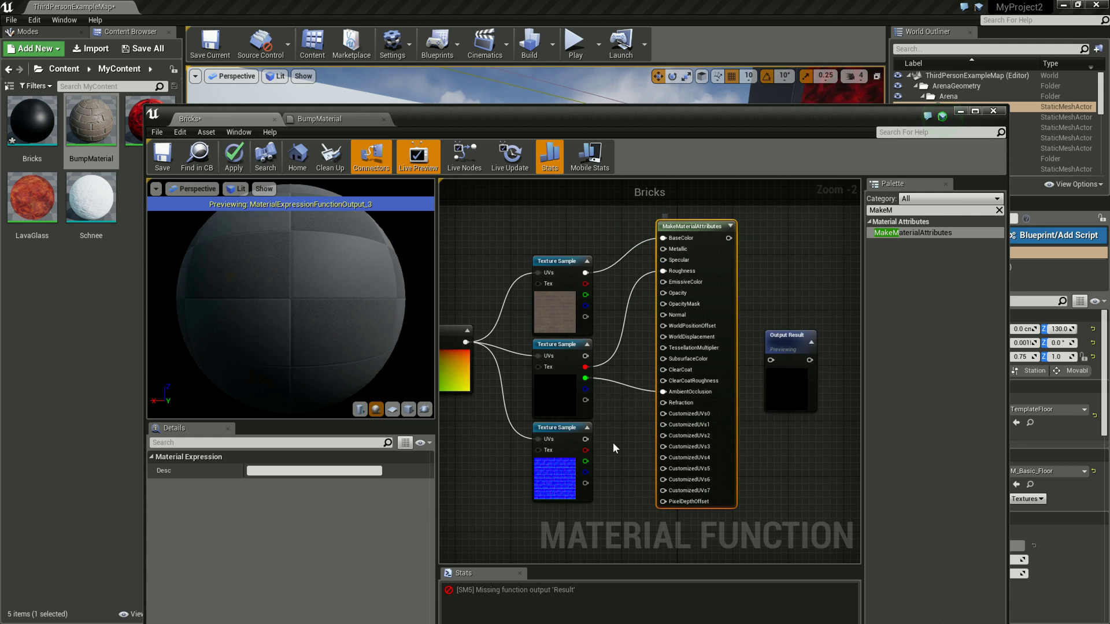
drag(585, 439, 663, 315)
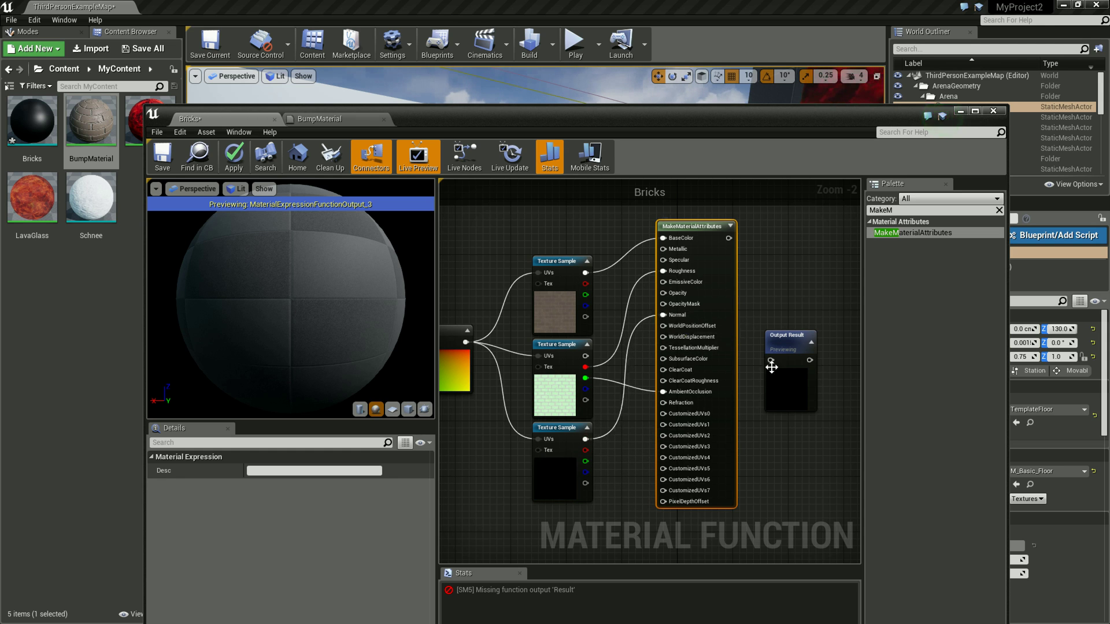
drag(725, 240, 770, 360)
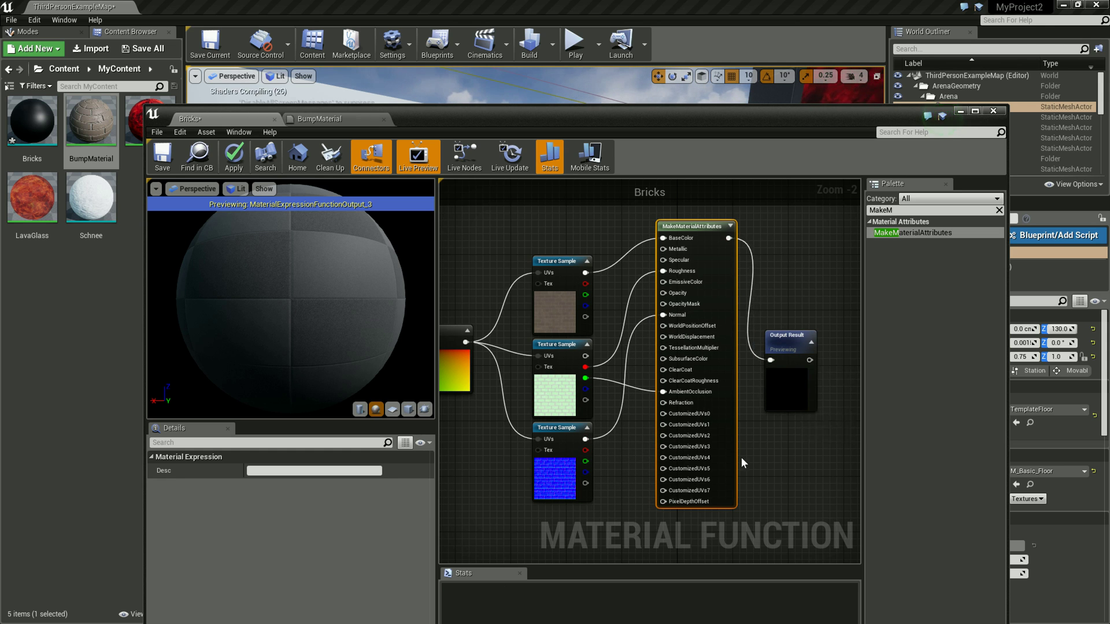
scroll(662, 443, down, 2)
scroll(643, 453, down, 2)
right_drag(643, 453, 708, 422)
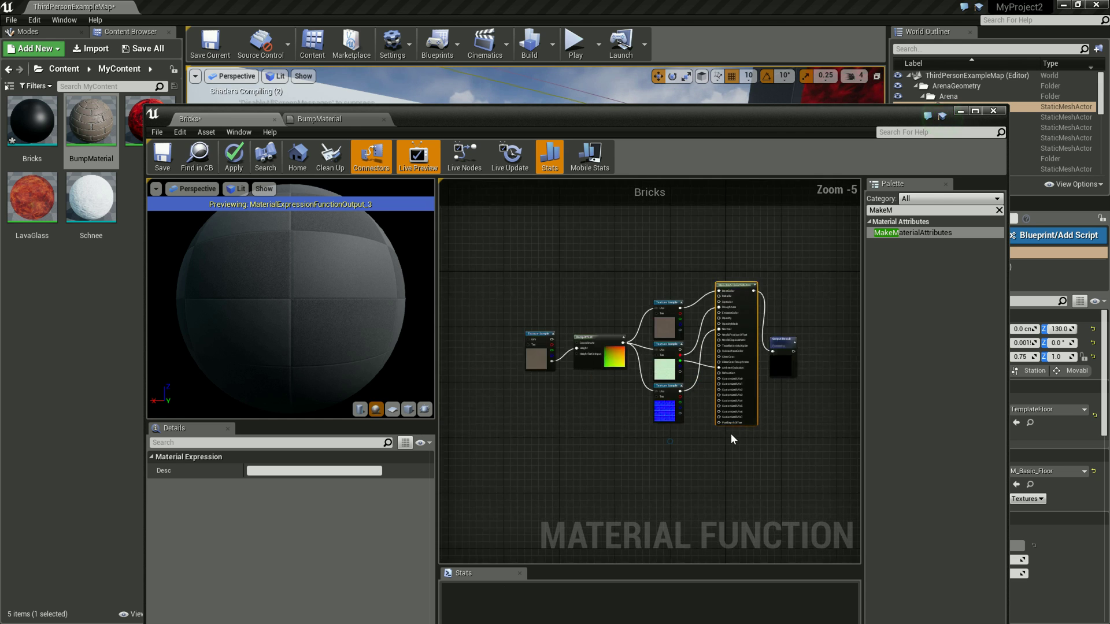
scroll(730, 433, up, 2)
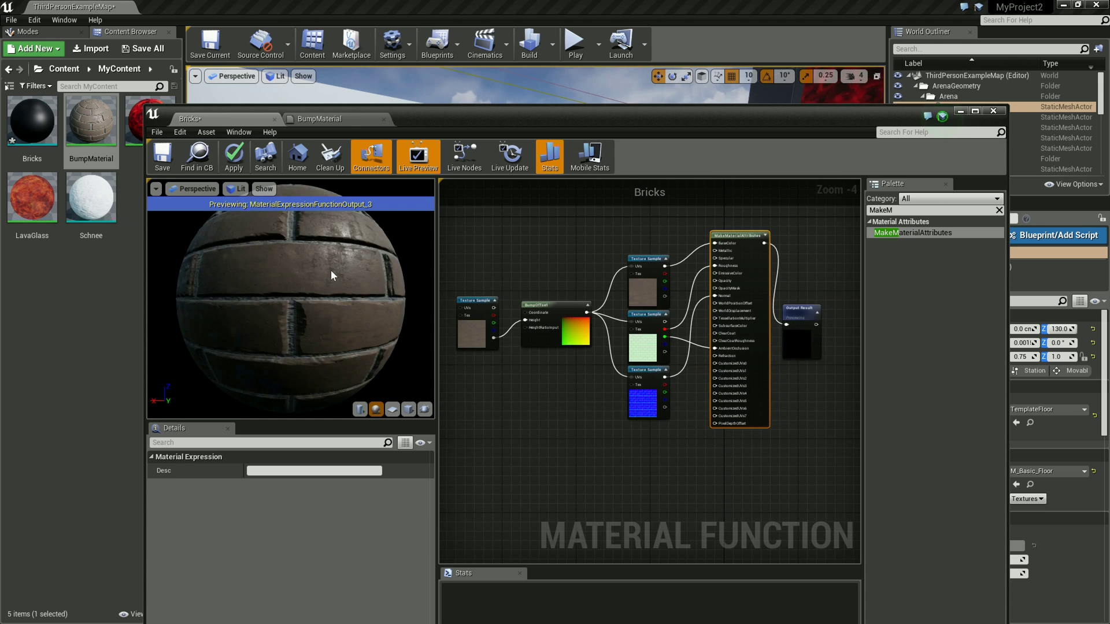
Save the Bricks function and close the Bricks and BumpMaterial editors
key(ctrl+s)
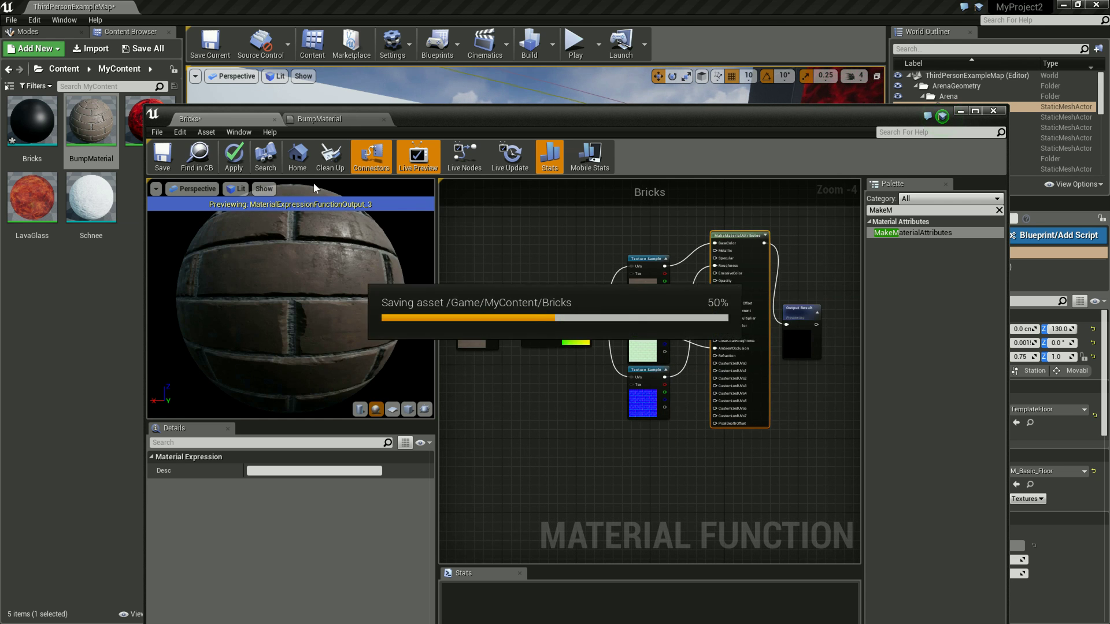
click(275, 120)
click(274, 119)
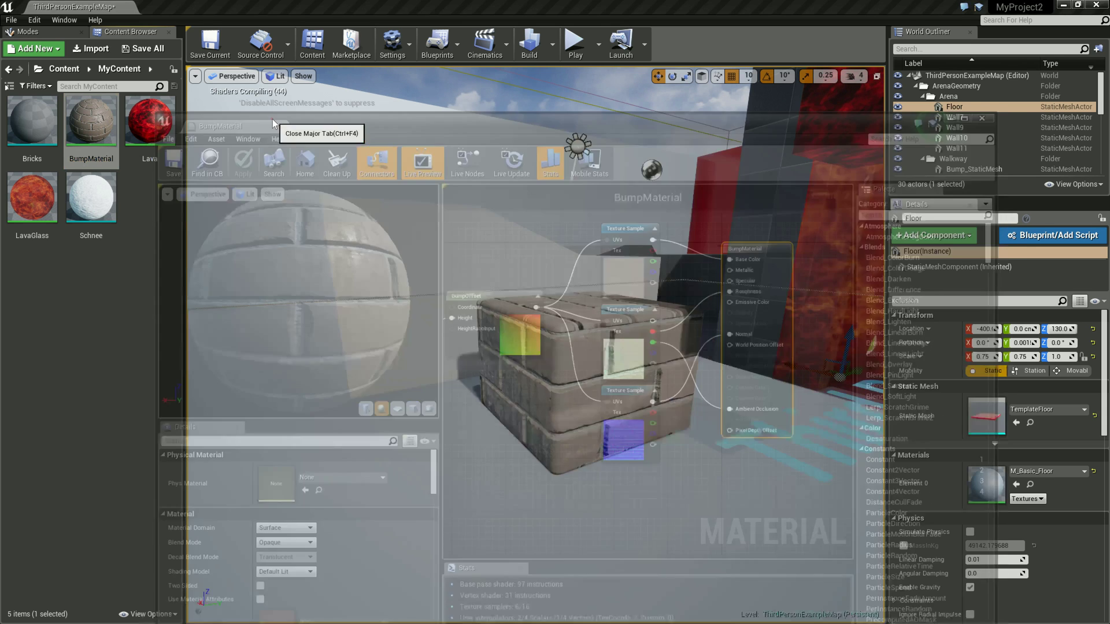
Create a new material named LayeredSchnee and zoom out its empty graph
right_click(141, 234)
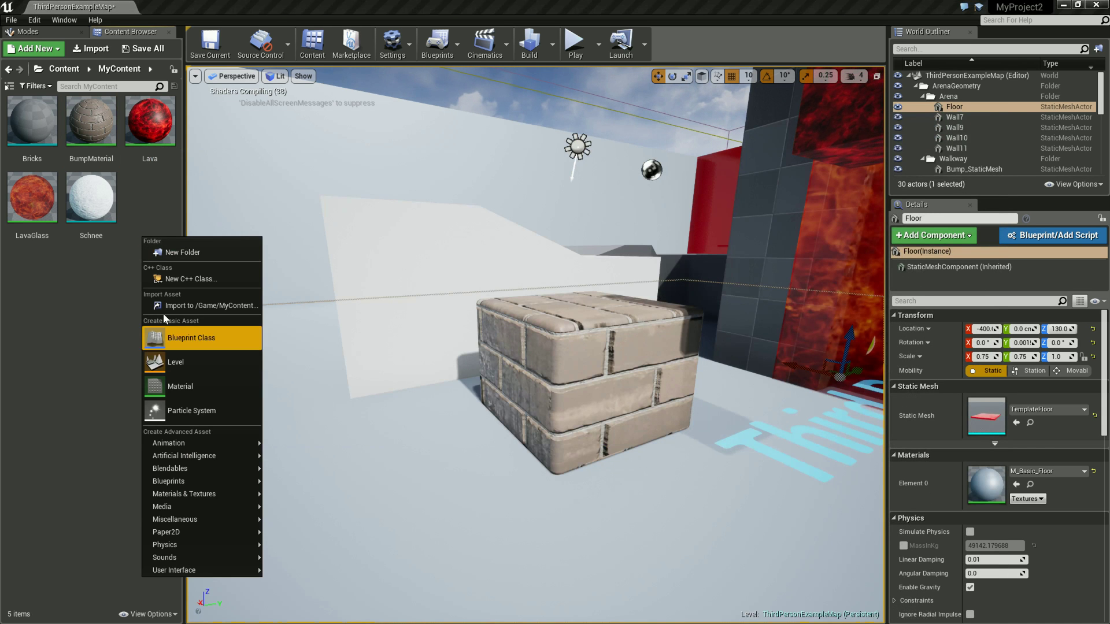
click(176, 388)
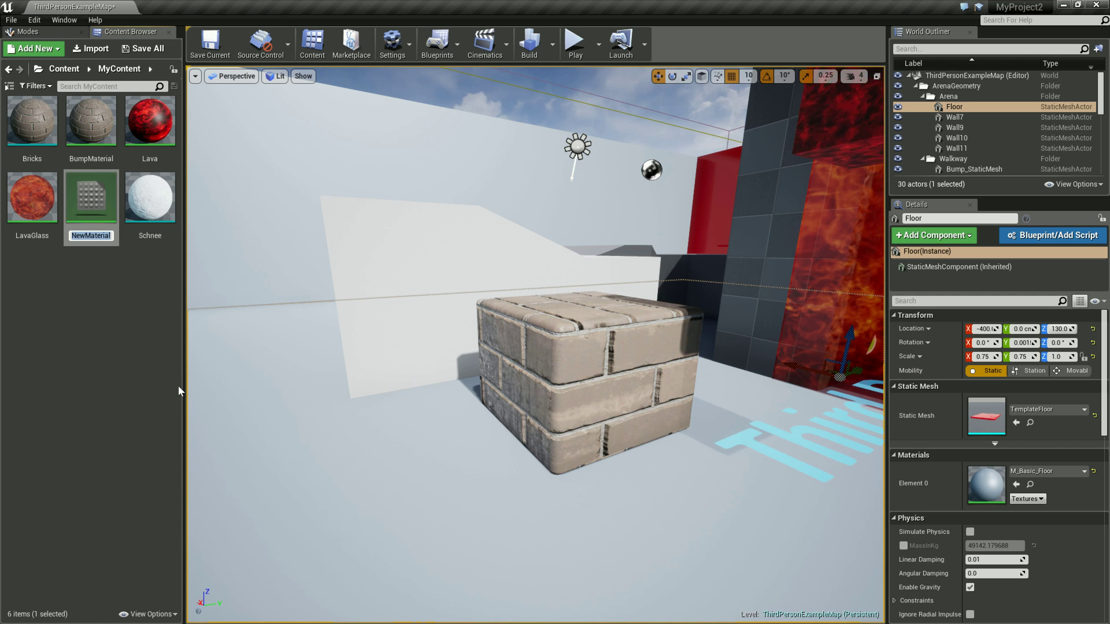
text(Laye)
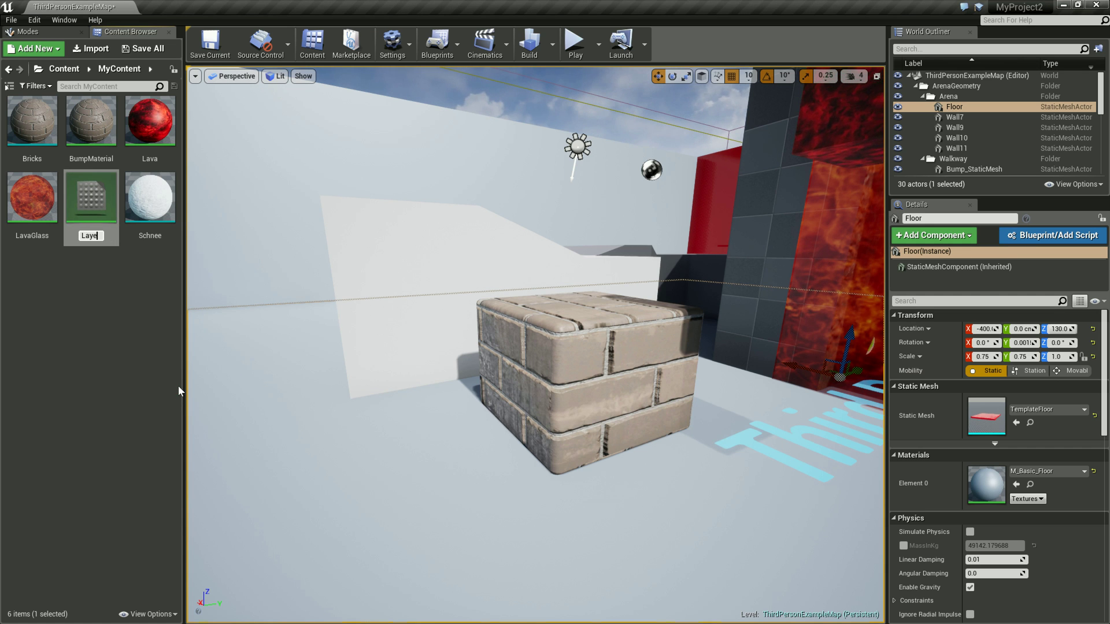
text(redSchnee)
key(Return)
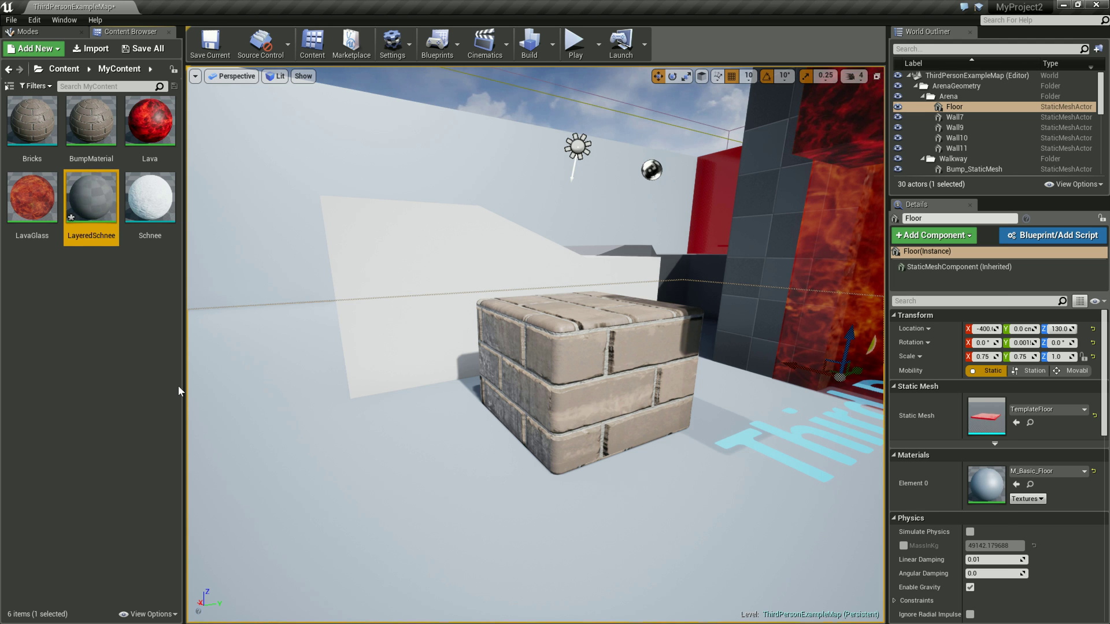
scroll(679, 356, down, 2)
right_drag(574, 393, 721, 362)
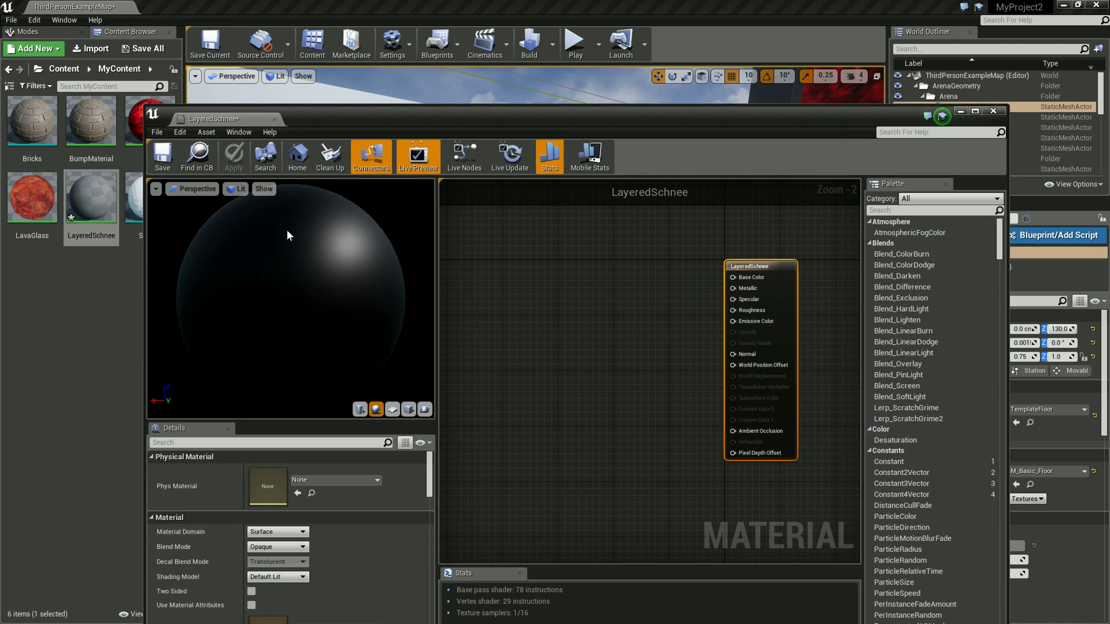
Drag Bricks and Schnee from the Content Browser into the graph, Bricks above Schnee
click(31, 125)
ctrl+click(130, 188)
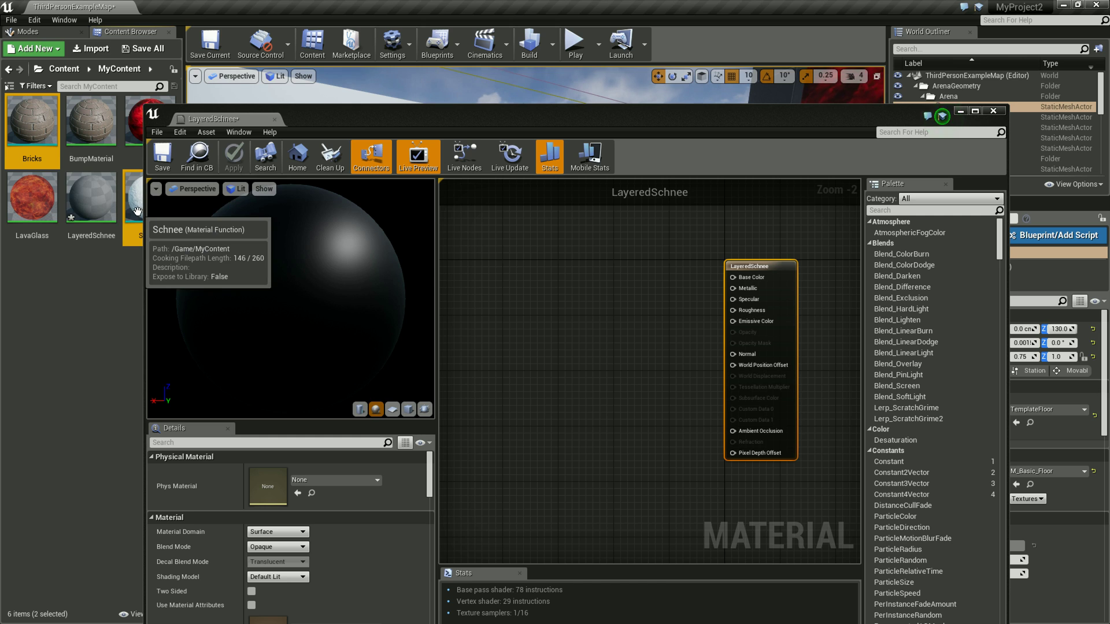
mouse_move(137, 211)
mouse_down()
mouse_move(557, 384)
mouse_move(523, 266)
mouse_up()
mouse_move(566, 385)
mouse_down()
mouse_move(544, 360)
mouse_move(543, 332)
mouse_up()
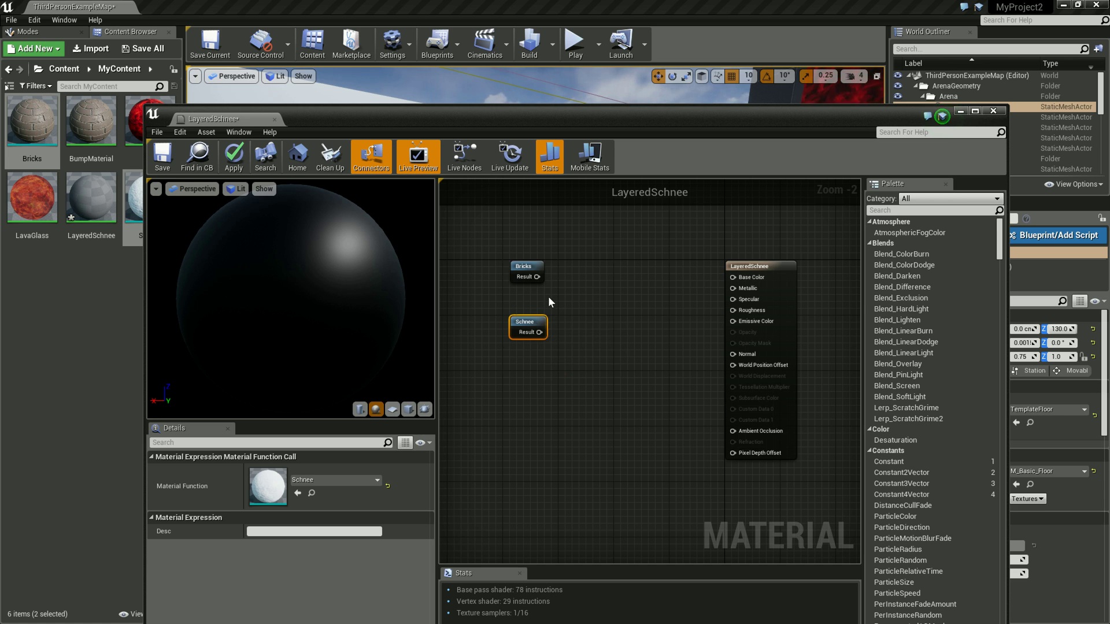
drag(537, 277, 736, 282)
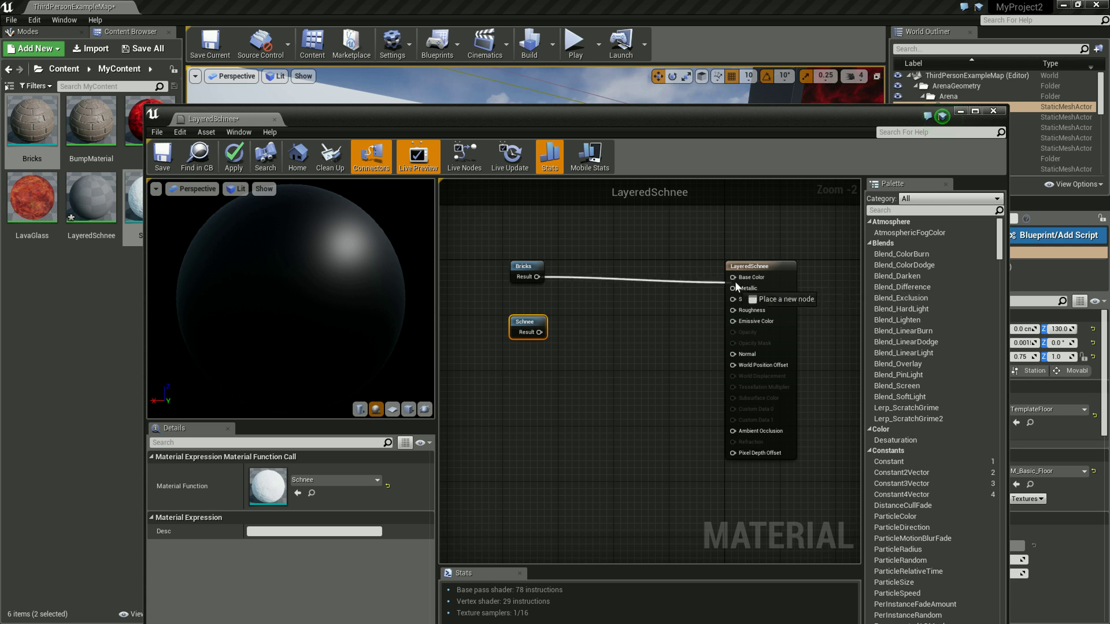
drag(735, 282, 580, 298)
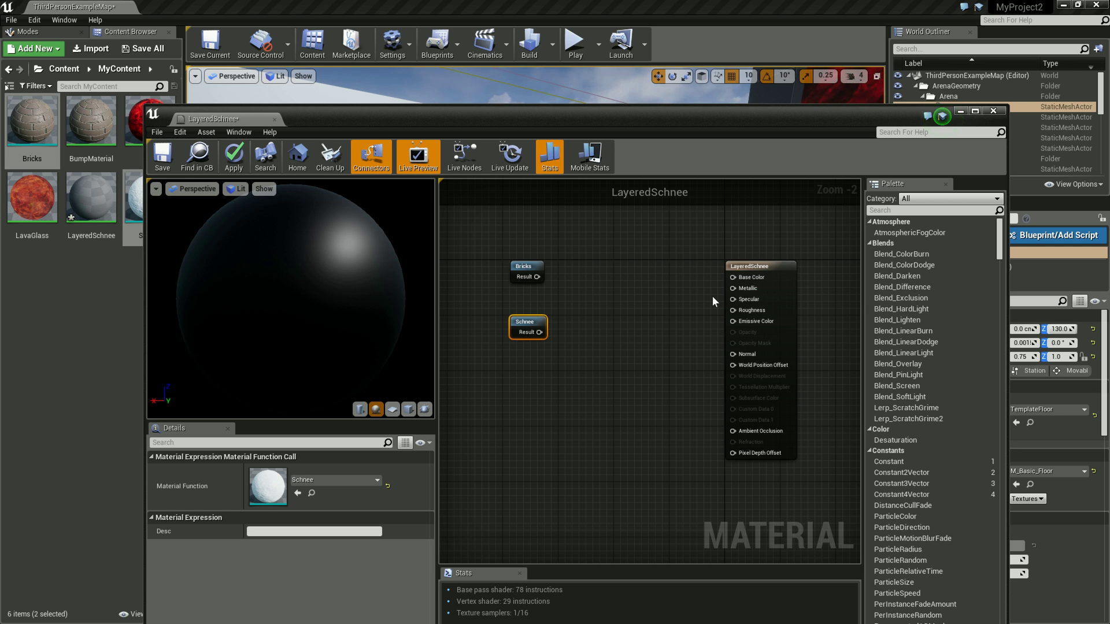
drag(763, 270, 756, 258)
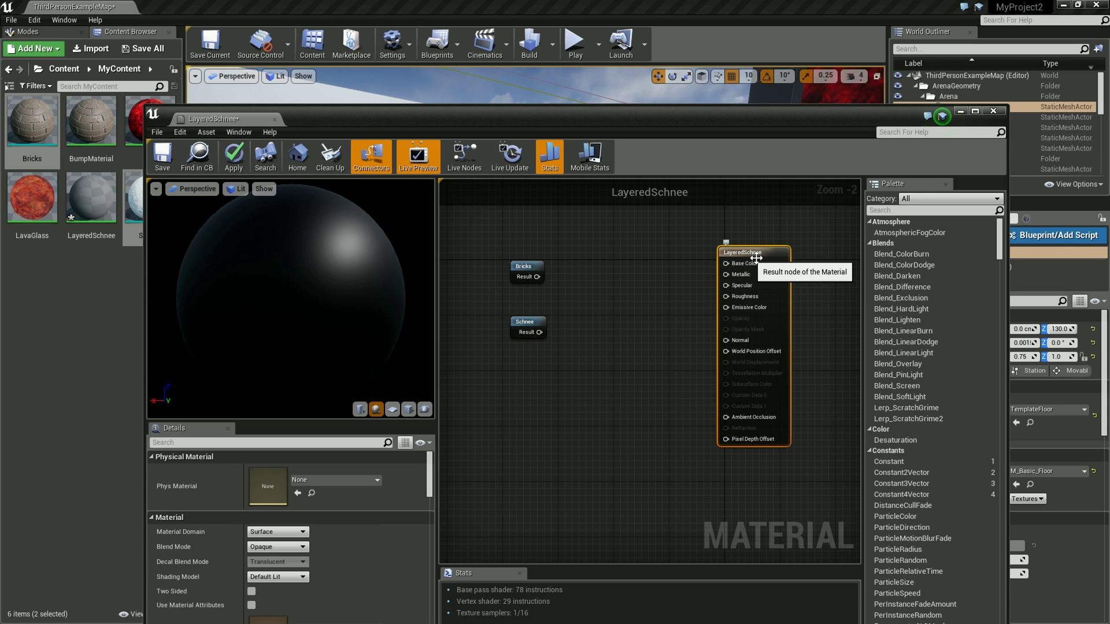
Enable Use Material Attributes, test-wire Schnee then Bricks, disconnect, and search the palette for Blend
scroll(349, 534, down, 3)
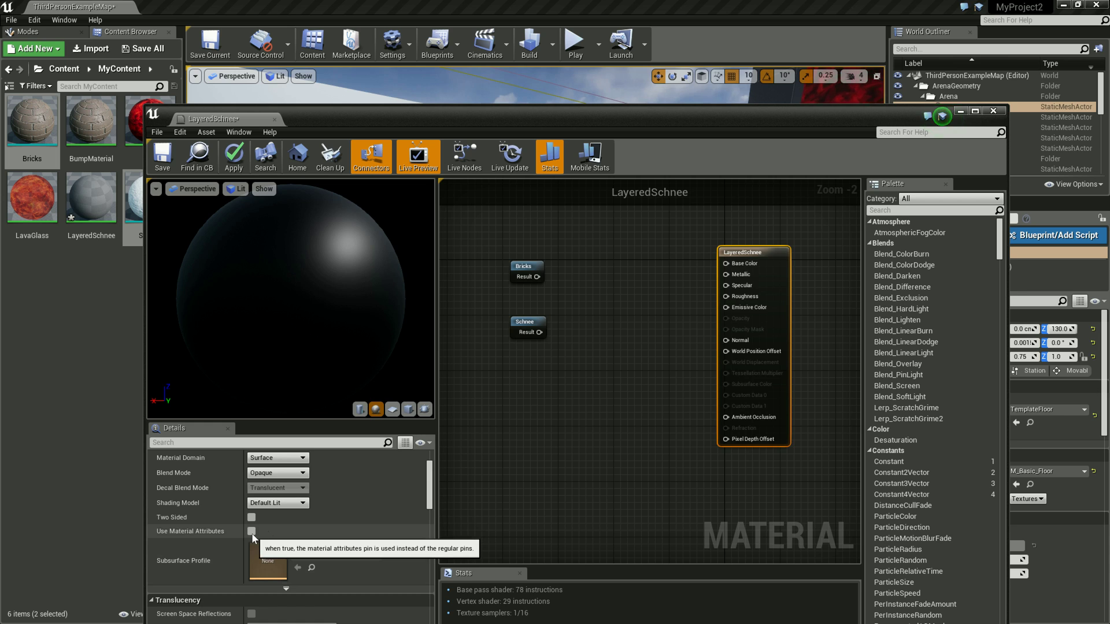
click(252, 531)
drag(780, 267, 814, 294)
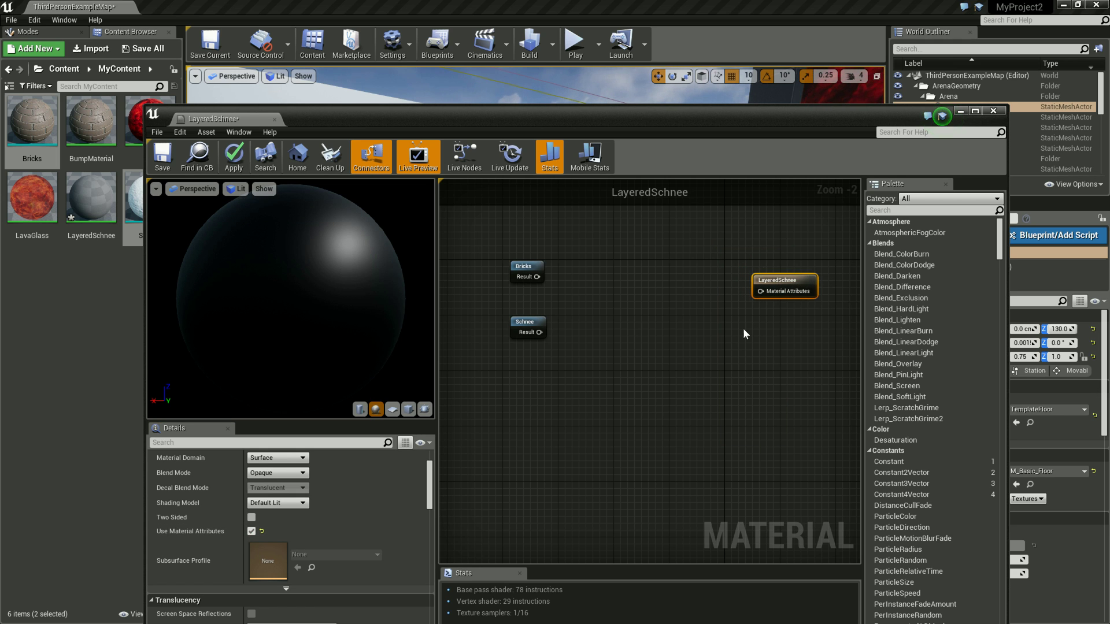
drag(538, 333, 761, 292)
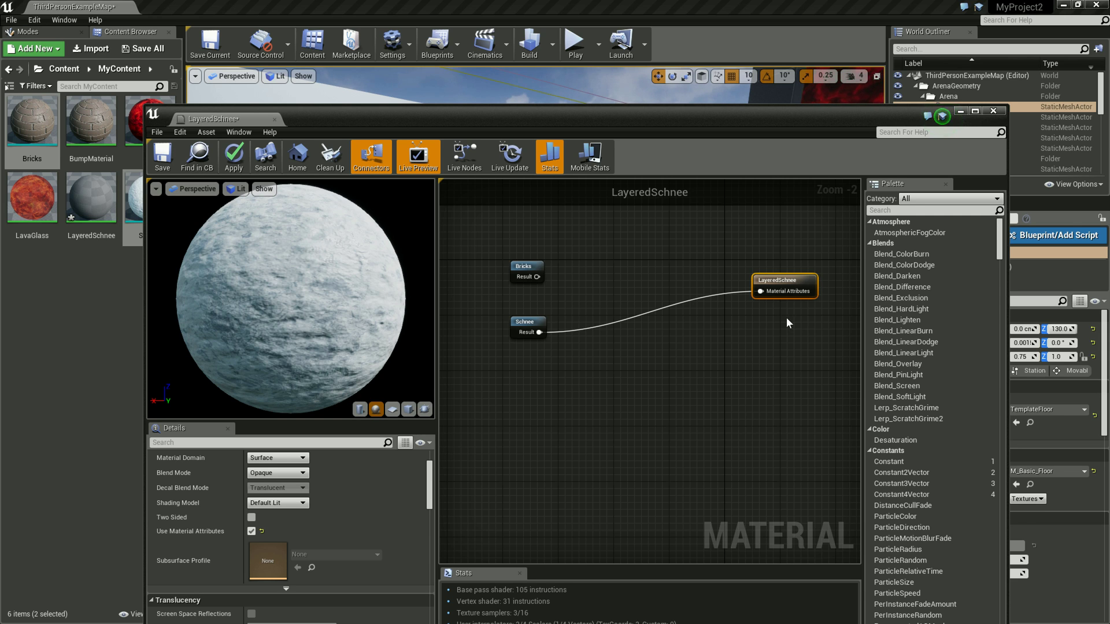
drag(537, 277, 757, 294)
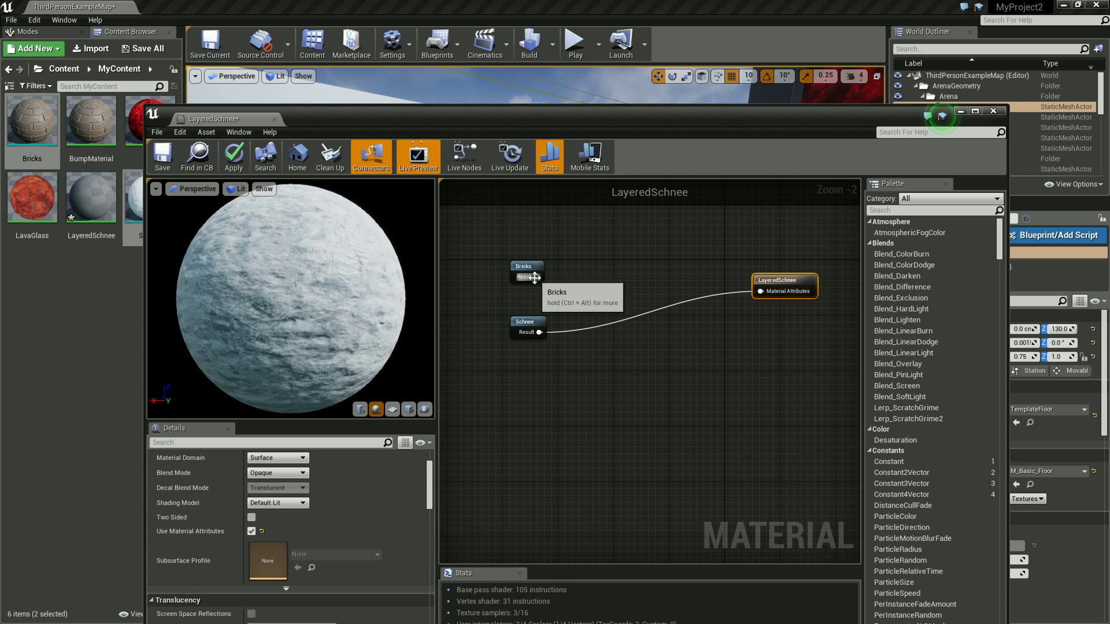
alt+click(759, 291)
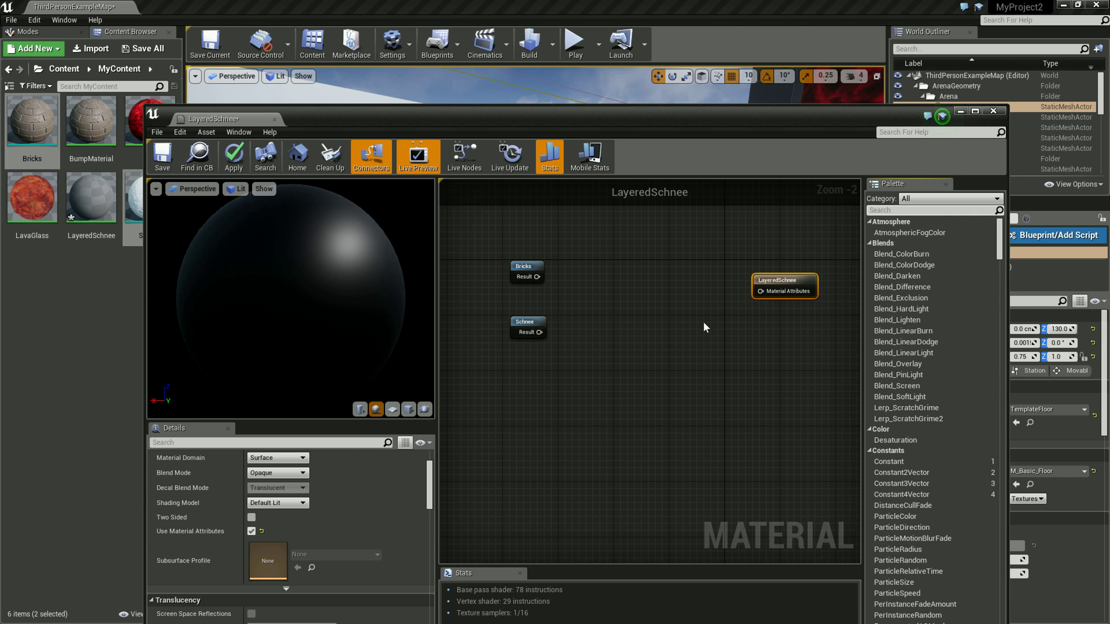
text(BLend)
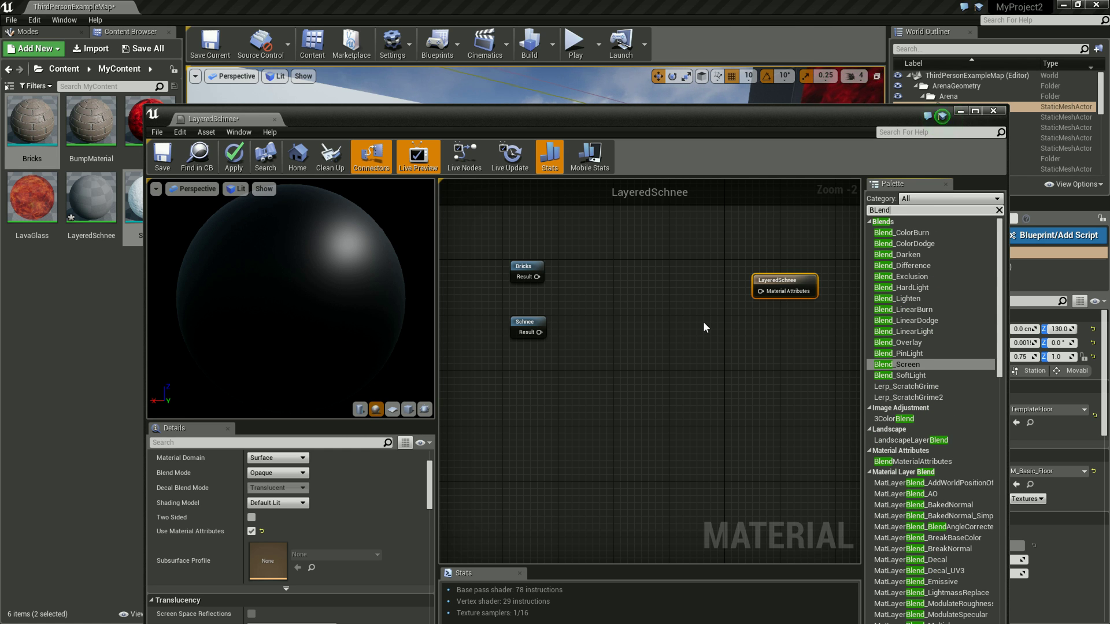
Pick MatLayerBlend_Simple from the palette's Blend entries and place it in the graph
scroll(963, 407, down, 5)
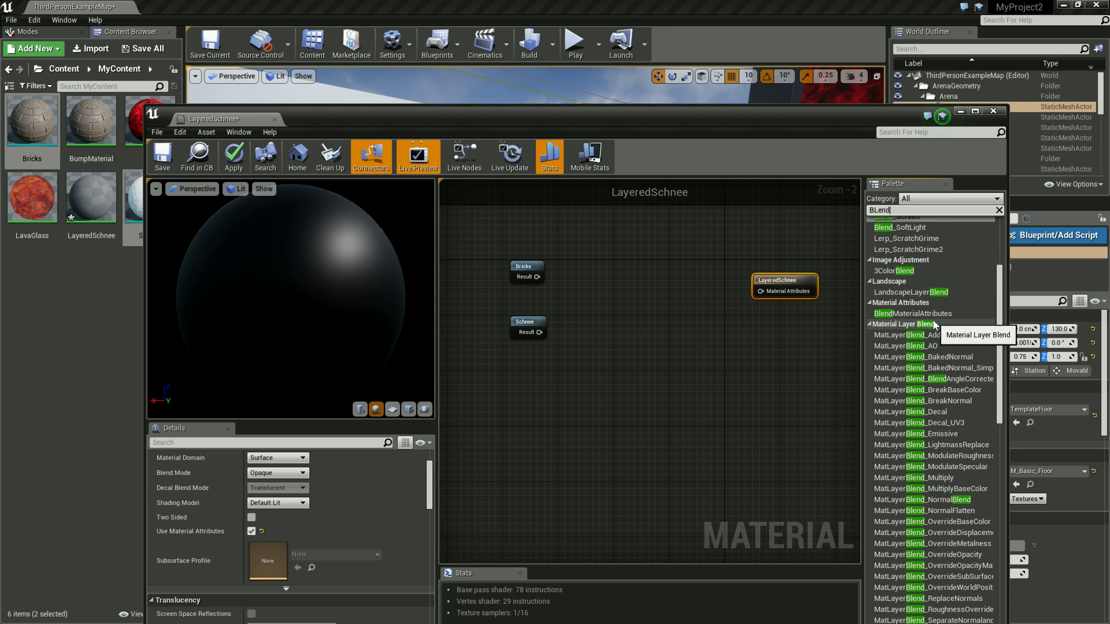
scroll(906, 327, down, 3)
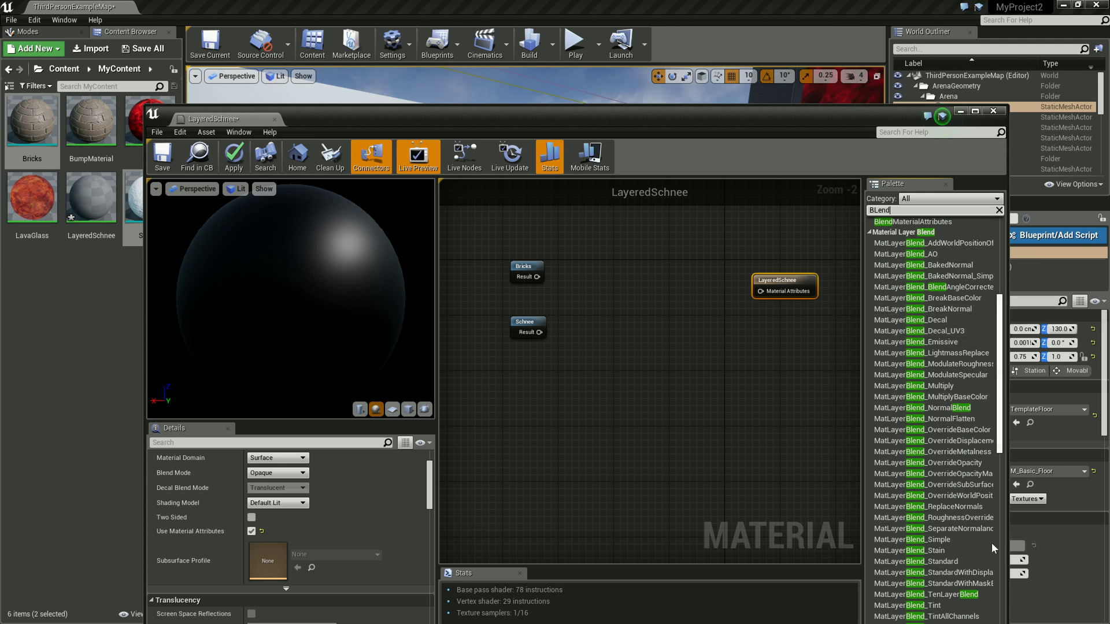
click(940, 542)
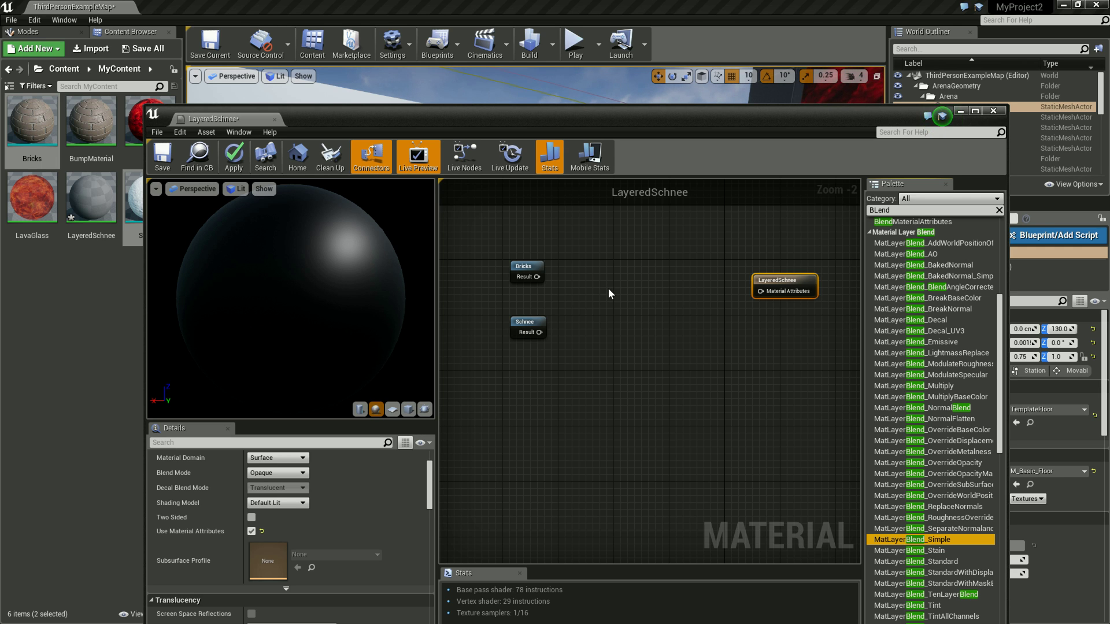
drag(925, 539, 664, 263)
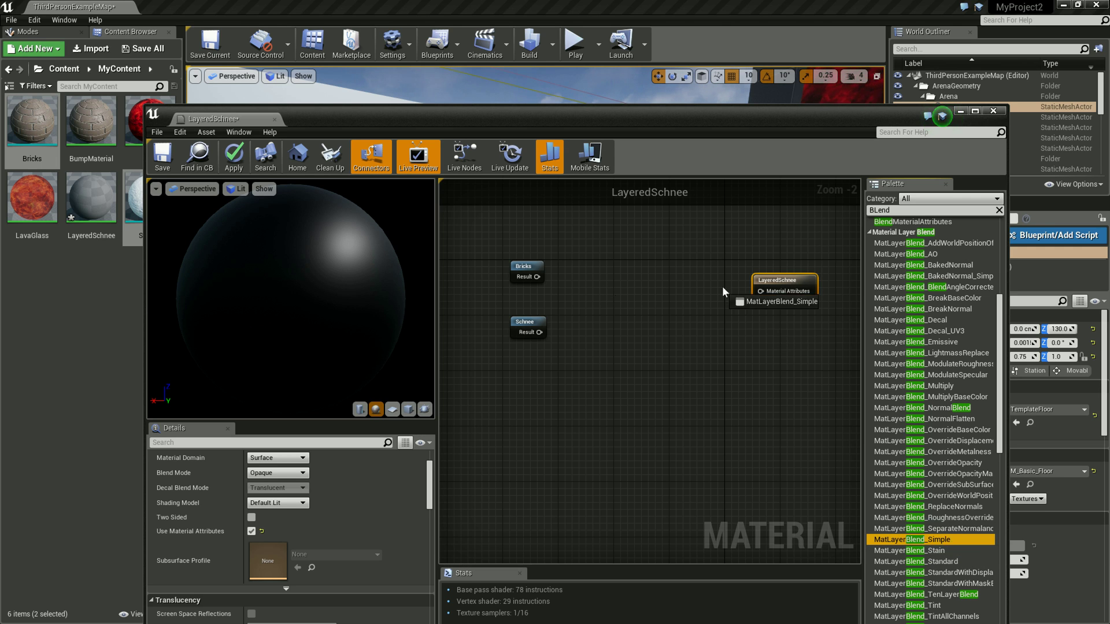
Arrange the nodes and connect MatLayerBlend_Simple's output to LayeredSchnee's Material Attributes
drag(733, 287, 696, 296)
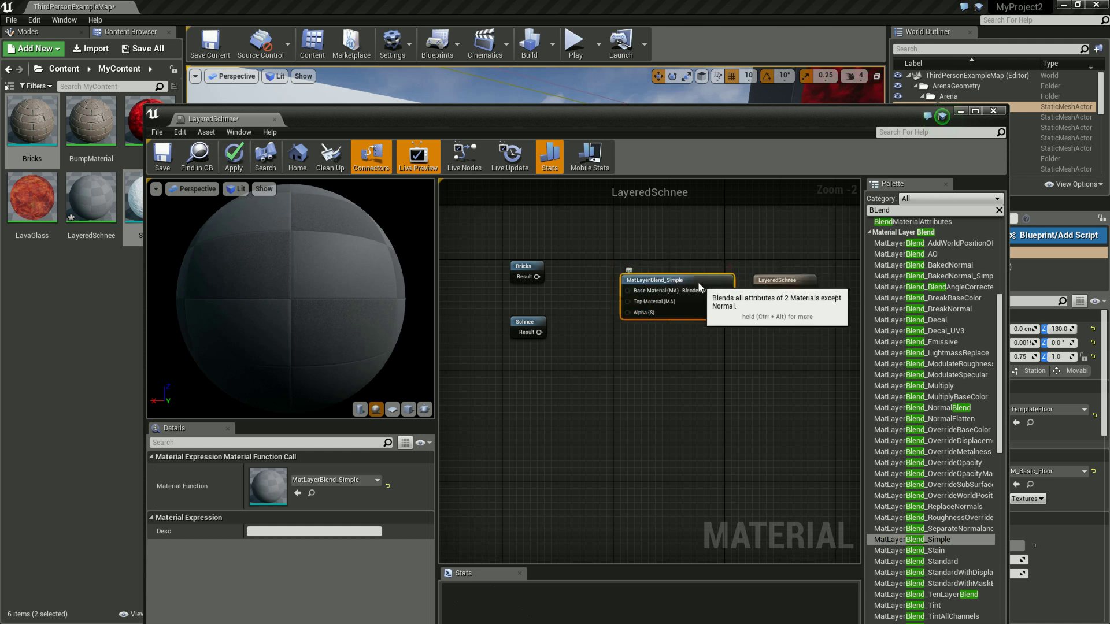
drag(779, 294, 799, 292)
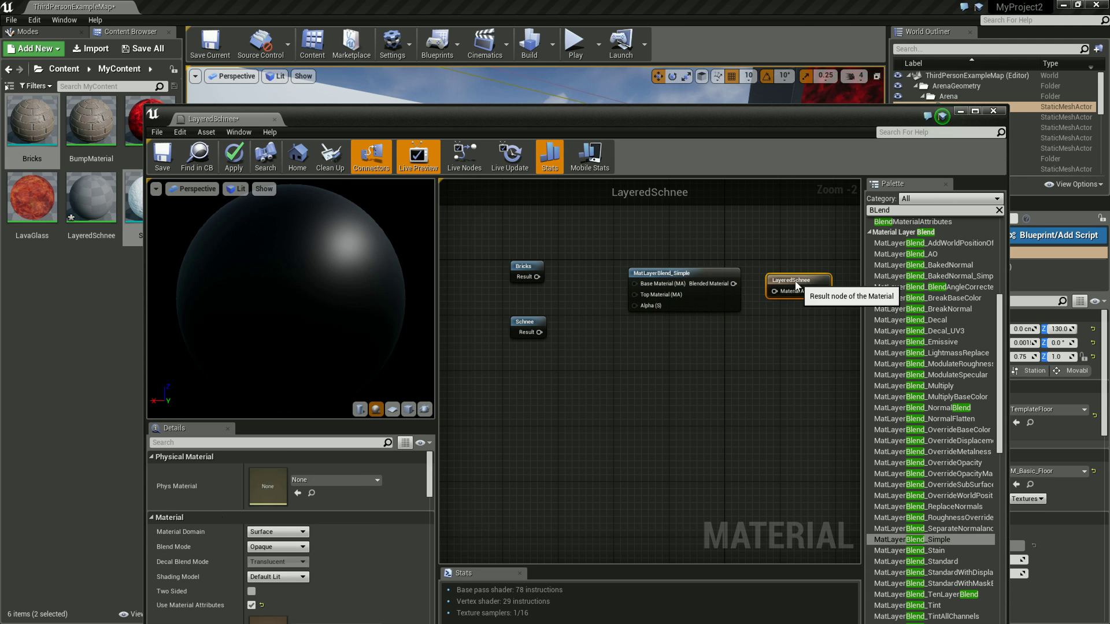
drag(637, 307, 656, 307)
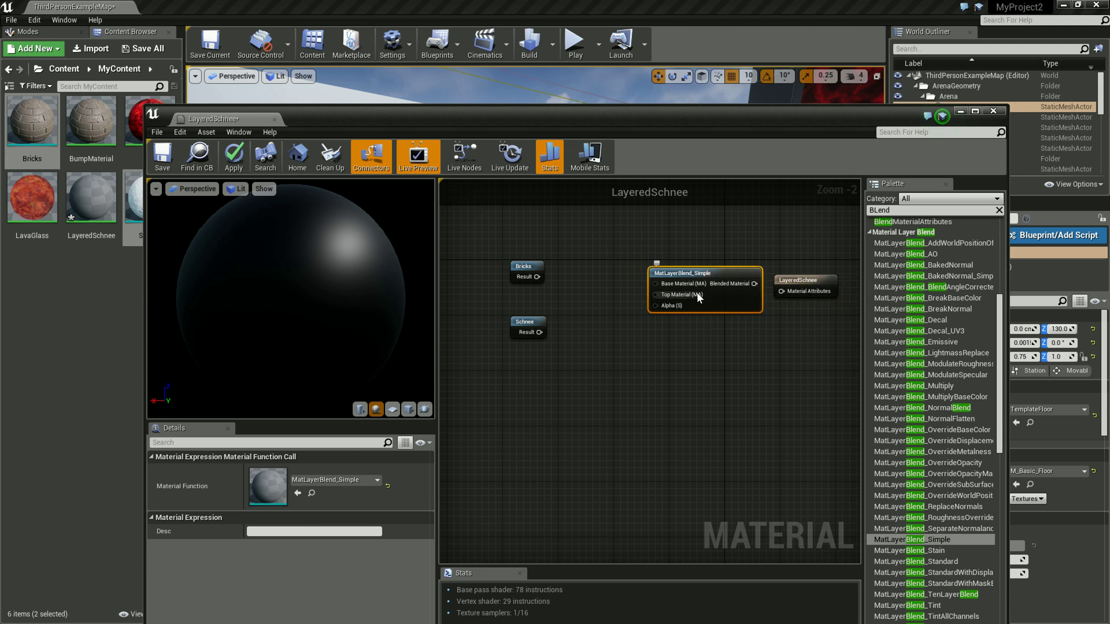
drag(531, 330, 531, 309)
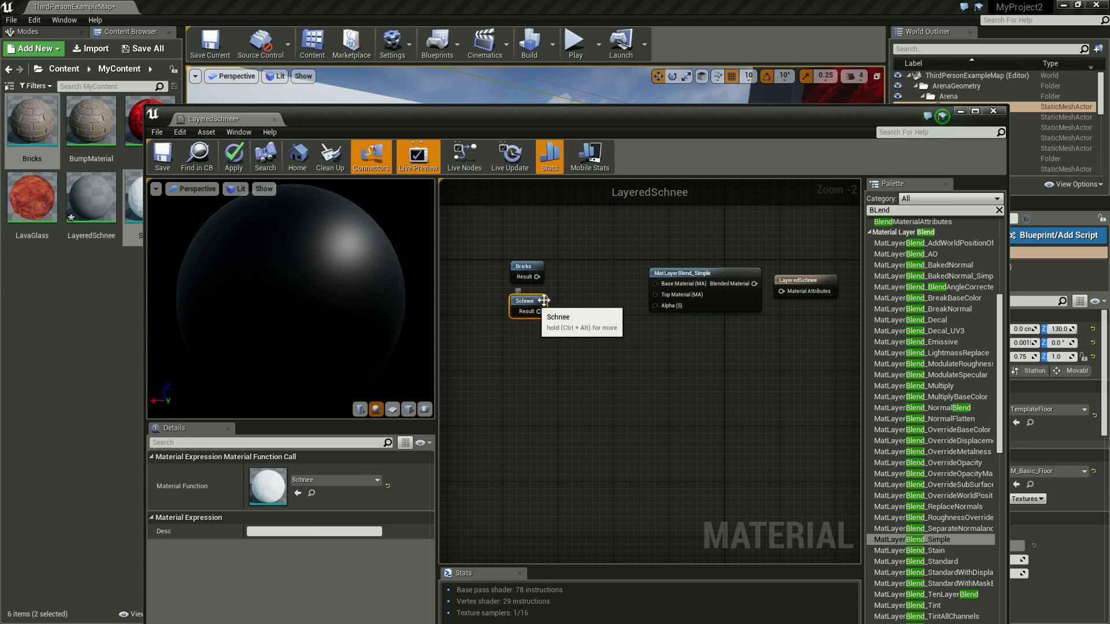
drag(754, 284, 782, 294)
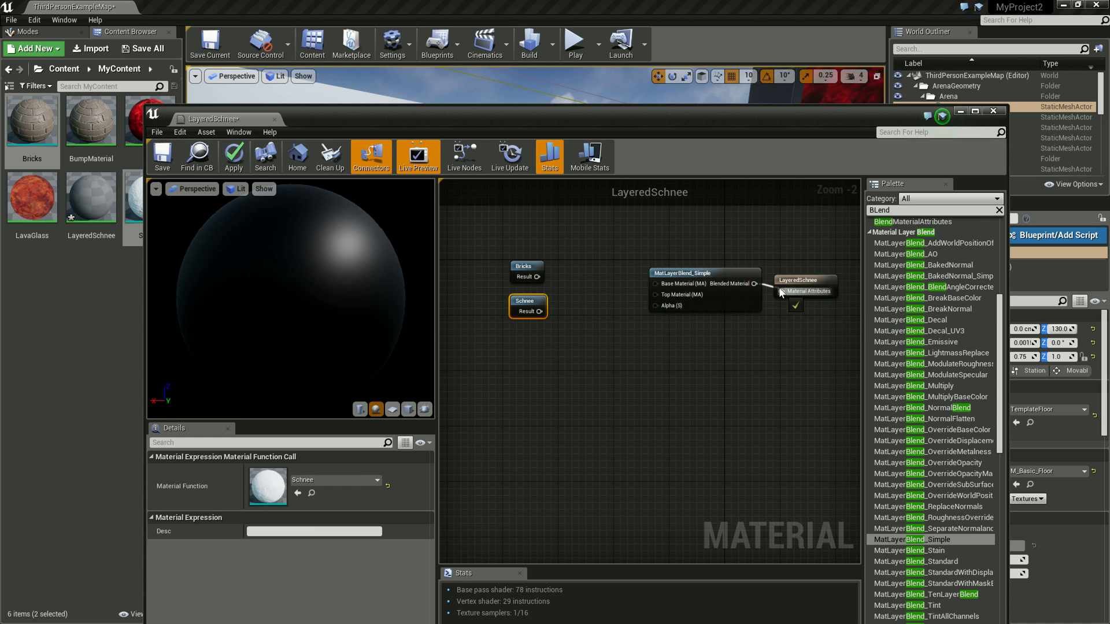
click(817, 290)
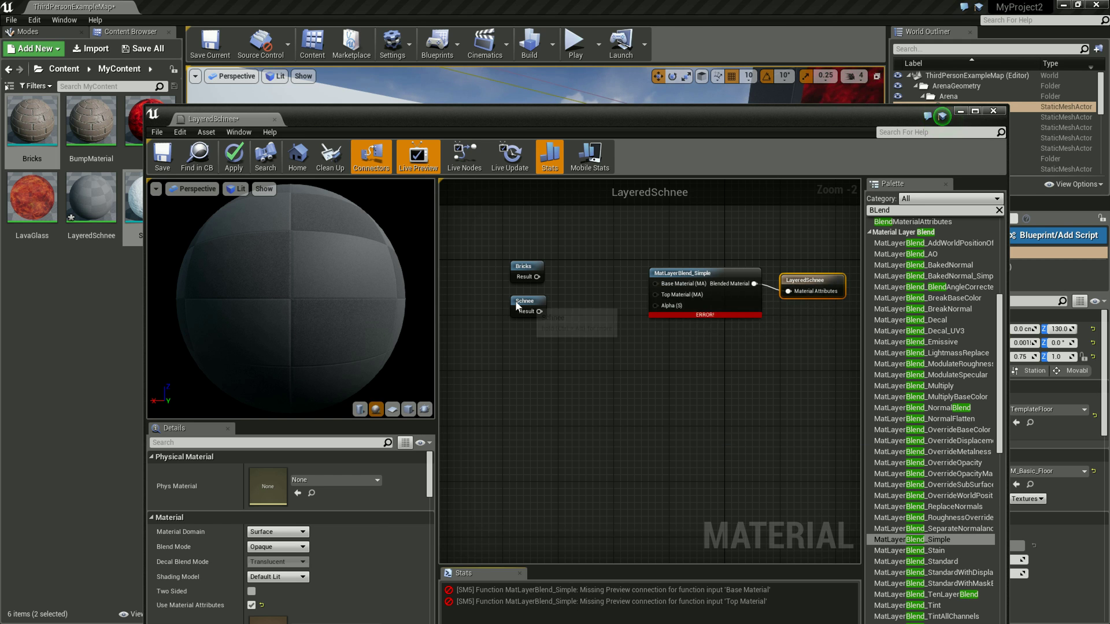
Wire Bricks into the blend's Base Material and Schnee into its Top Material
drag(520, 301, 520, 293)
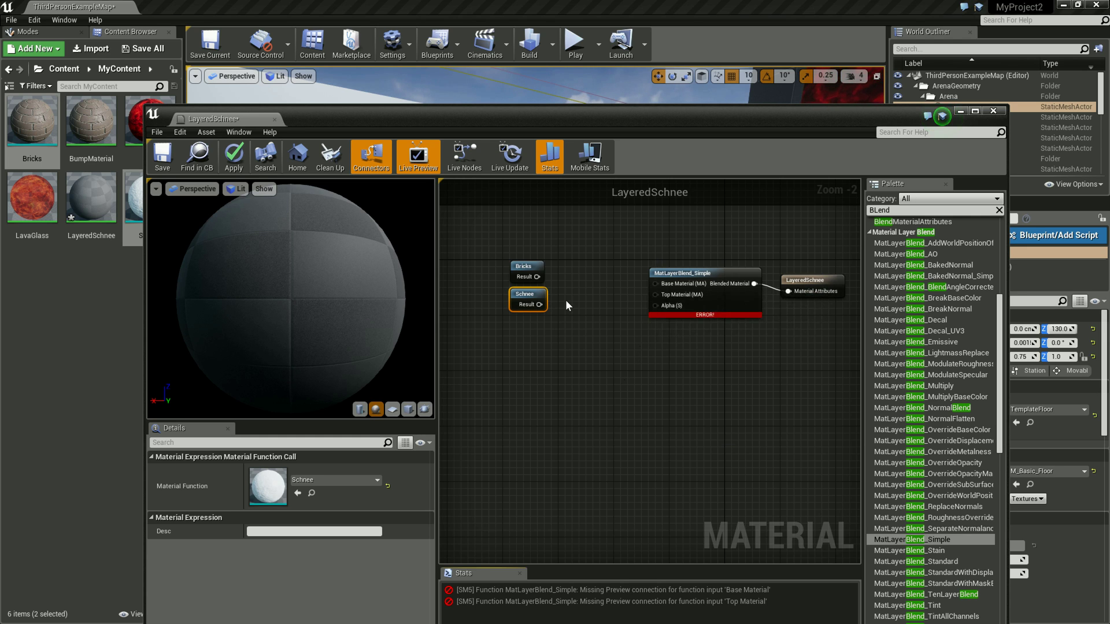
drag(537, 277, 655, 284)
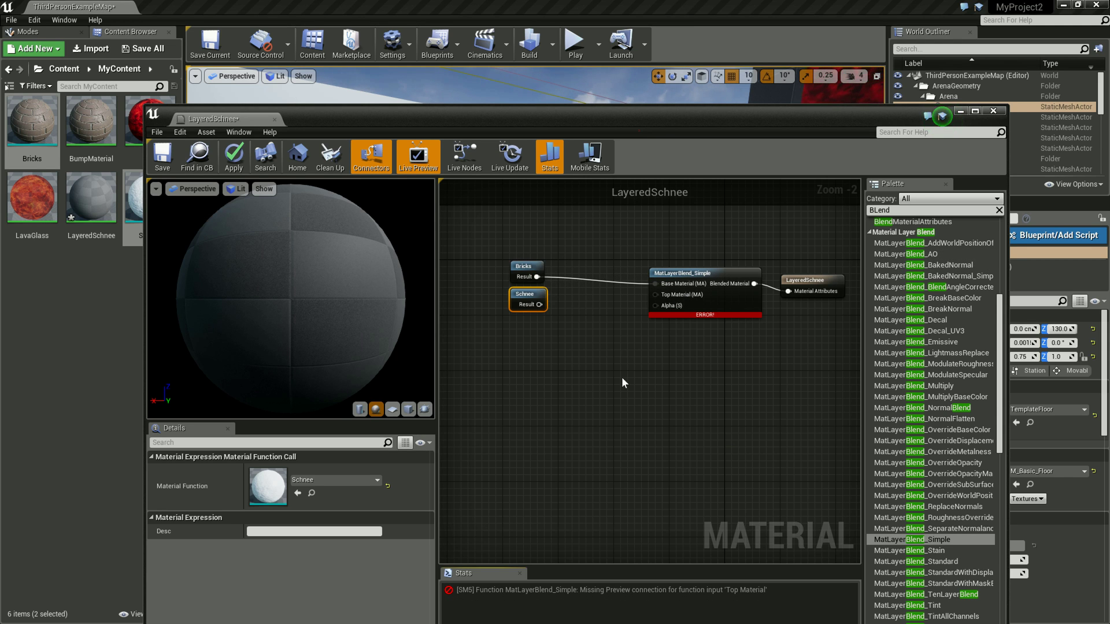
mouse_move(663, 109)
mouse_down()
mouse_move(667, 477)
mouse_move(689, 109)
mouse_up()
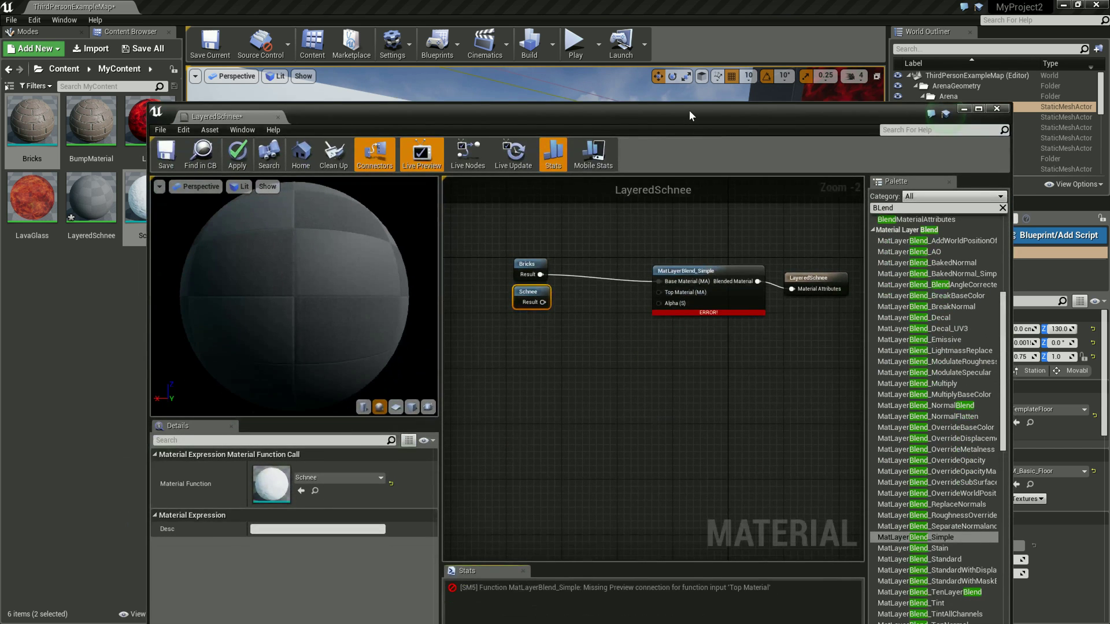
drag(542, 302, 658, 292)
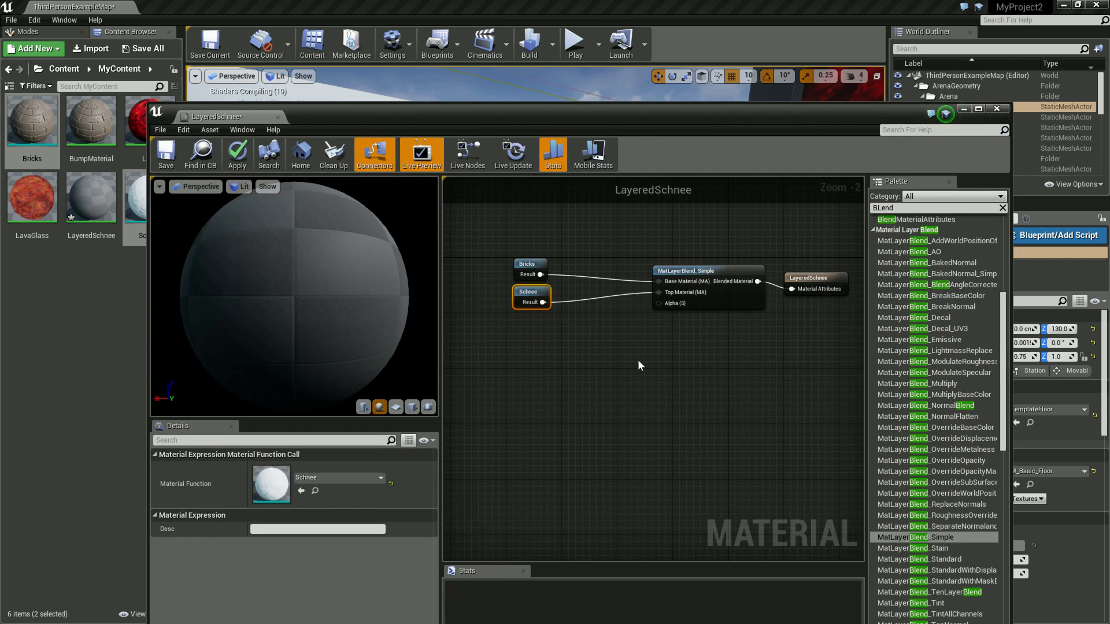
click(623, 360)
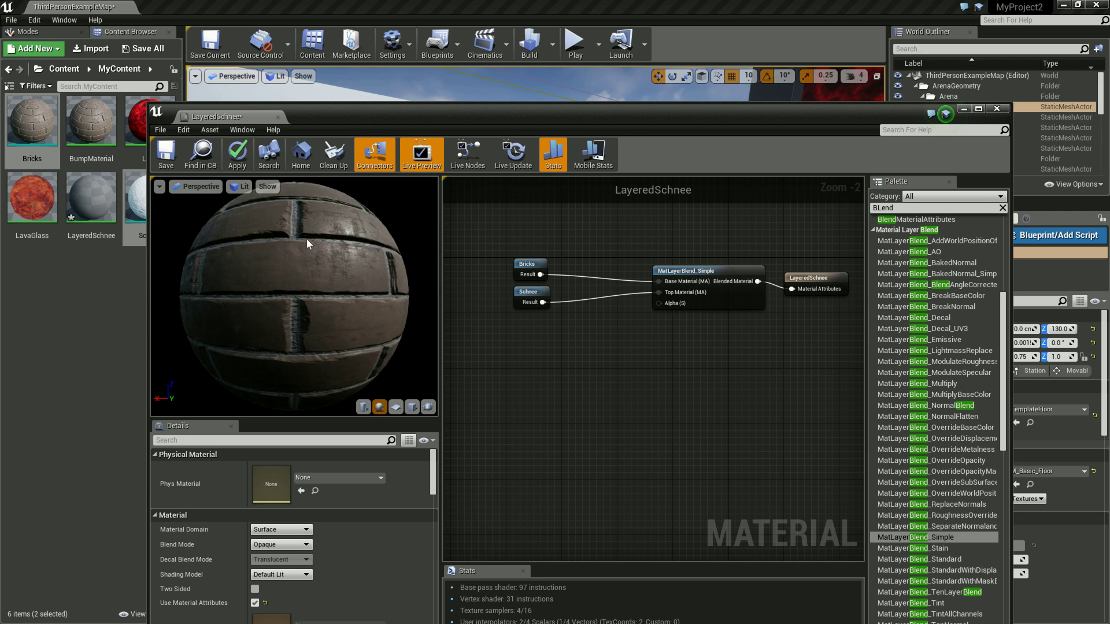
click(363, 407)
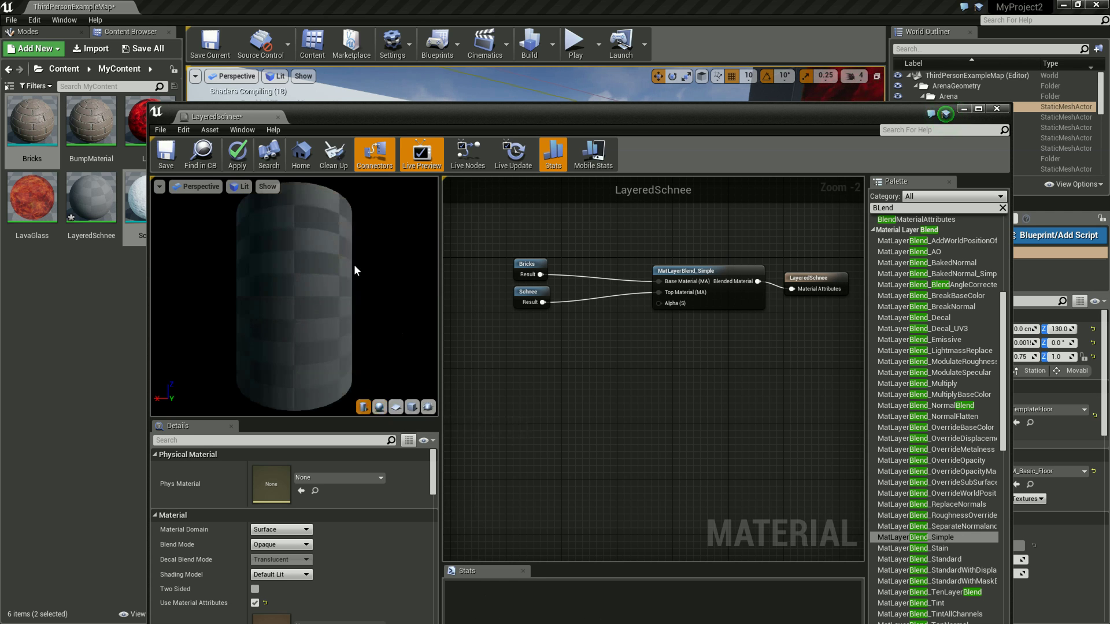
scroll(345, 216, down, 2)
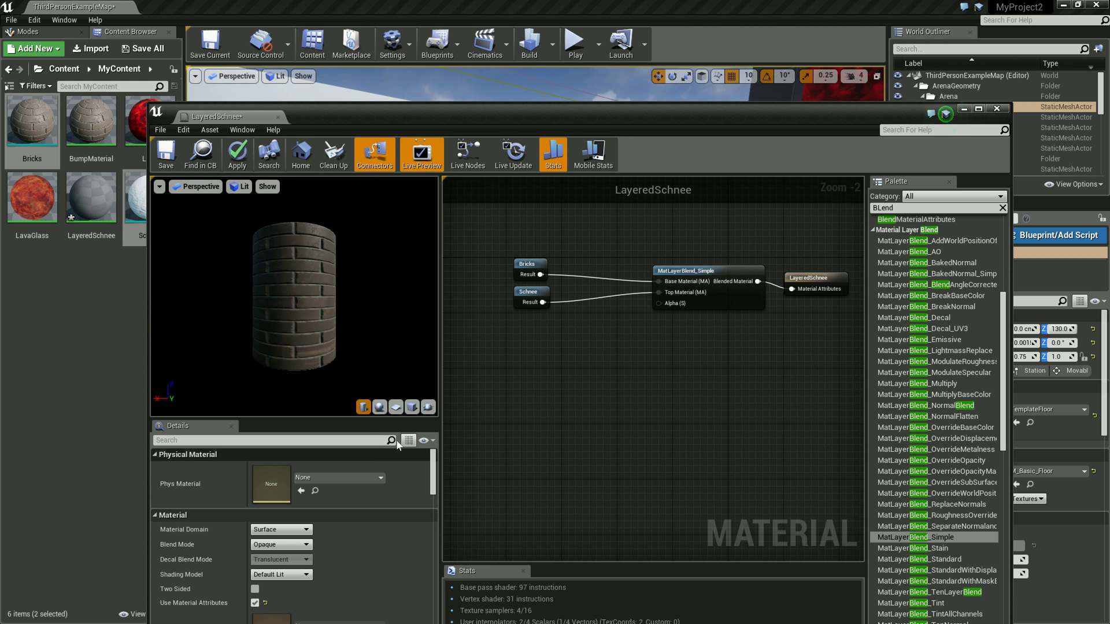
click(396, 407)
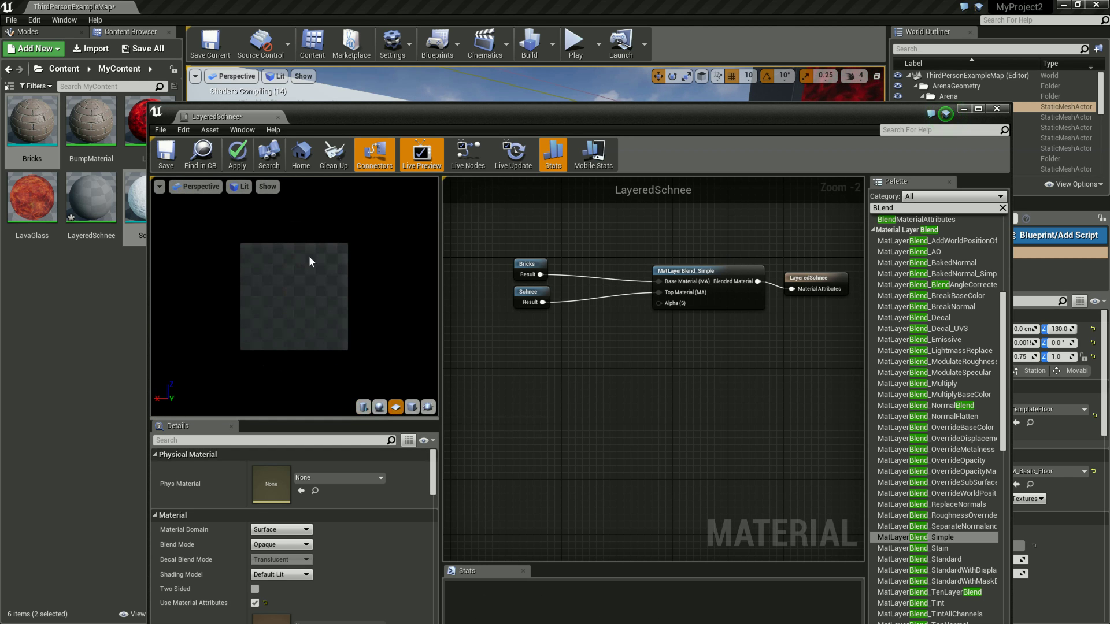
click(428, 406)
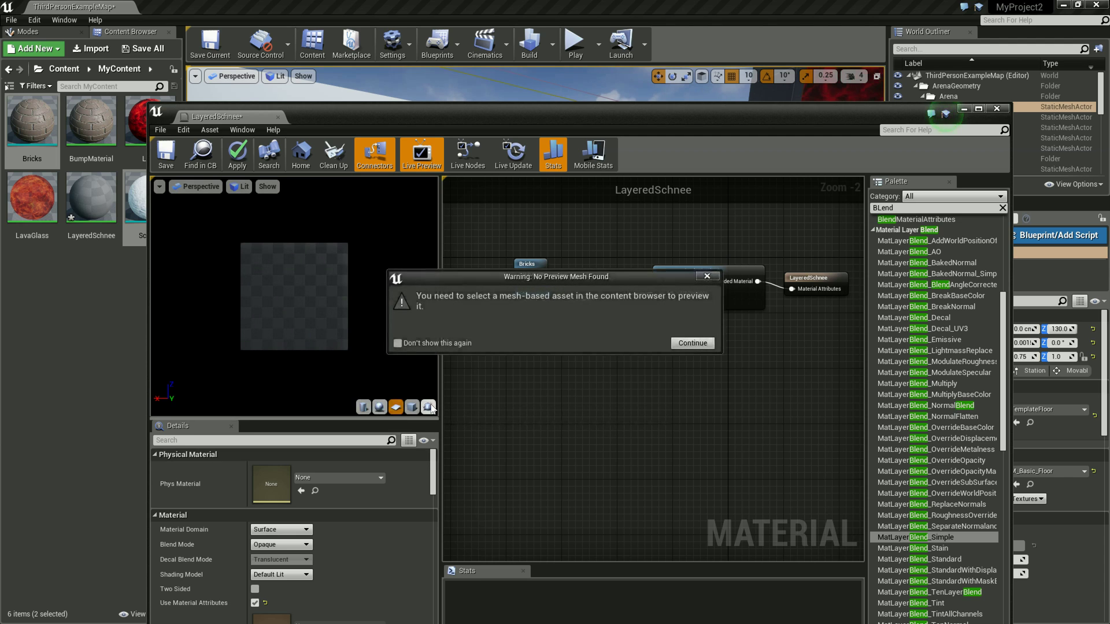
click(688, 343)
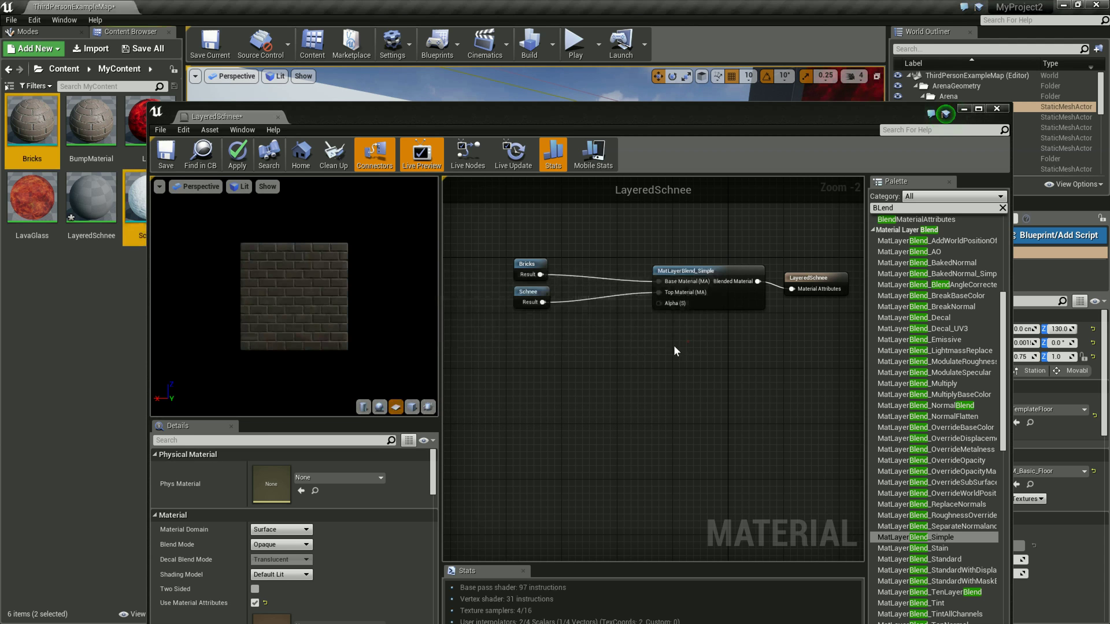
click(379, 407)
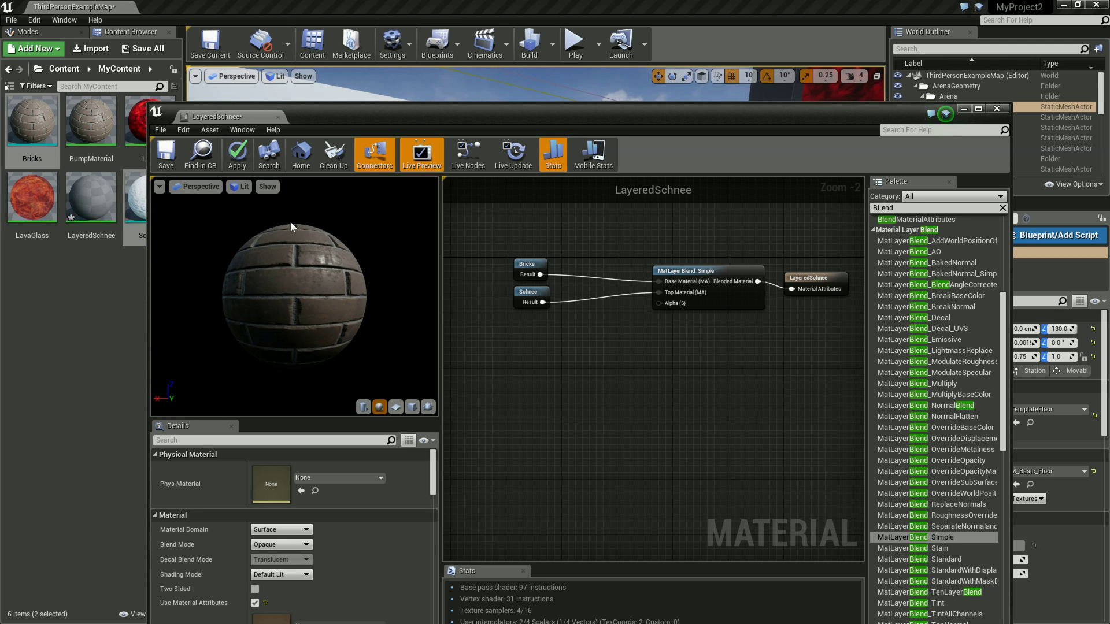
scroll(297, 233, up, 2)
scroll(302, 247, down, 2)
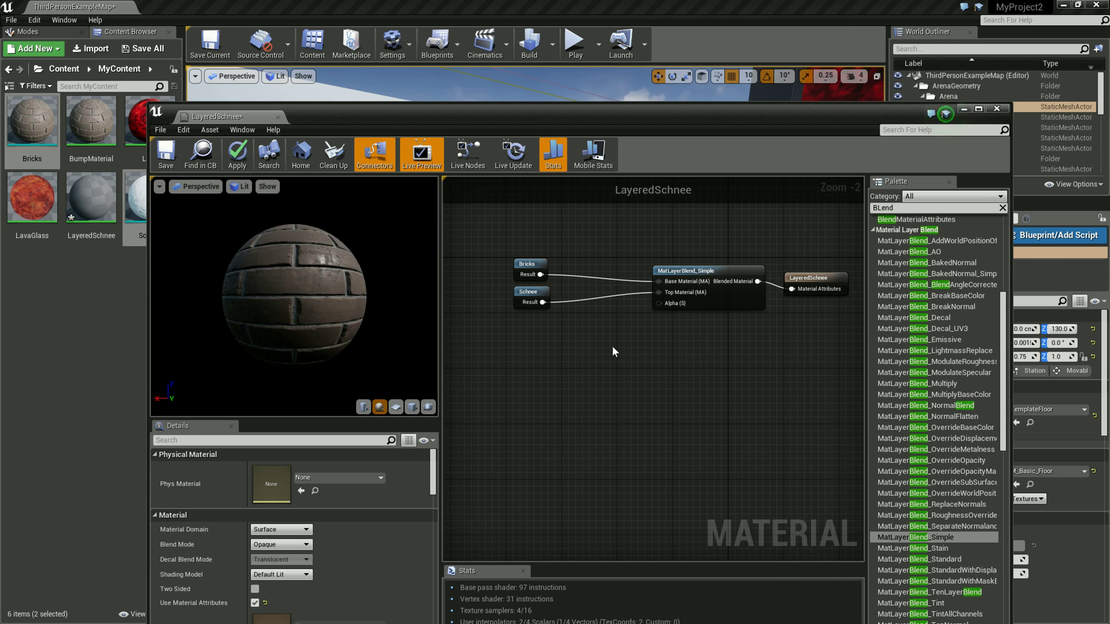
Add a WorldAlignedBlend node and wire its Alpha output into MatLayerBlend_Simple's Alpha input
click(898, 208)
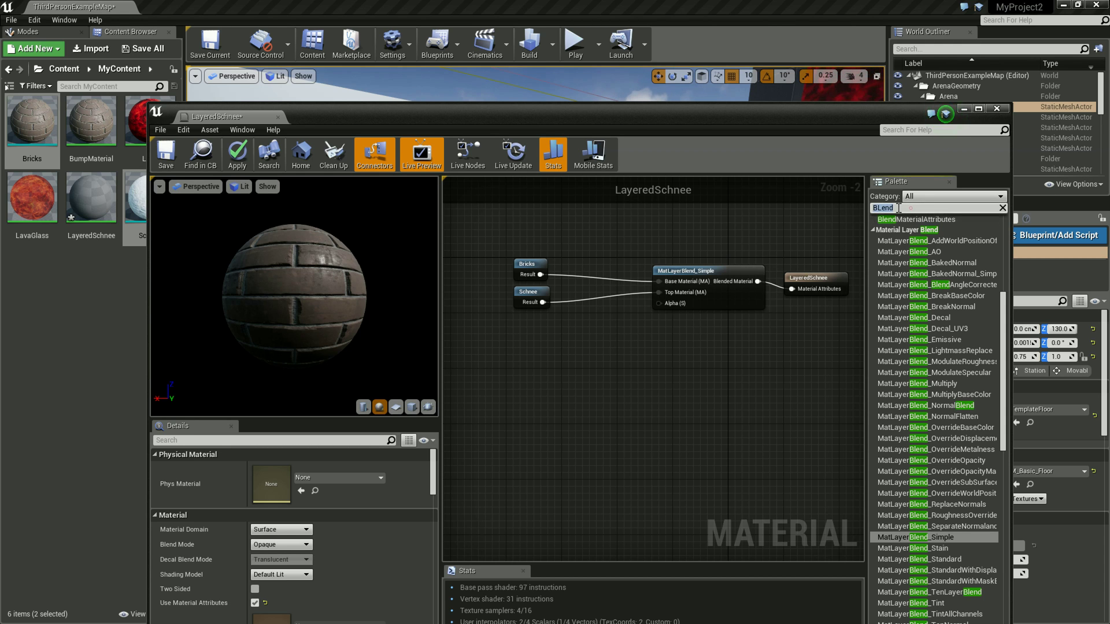
text(world)
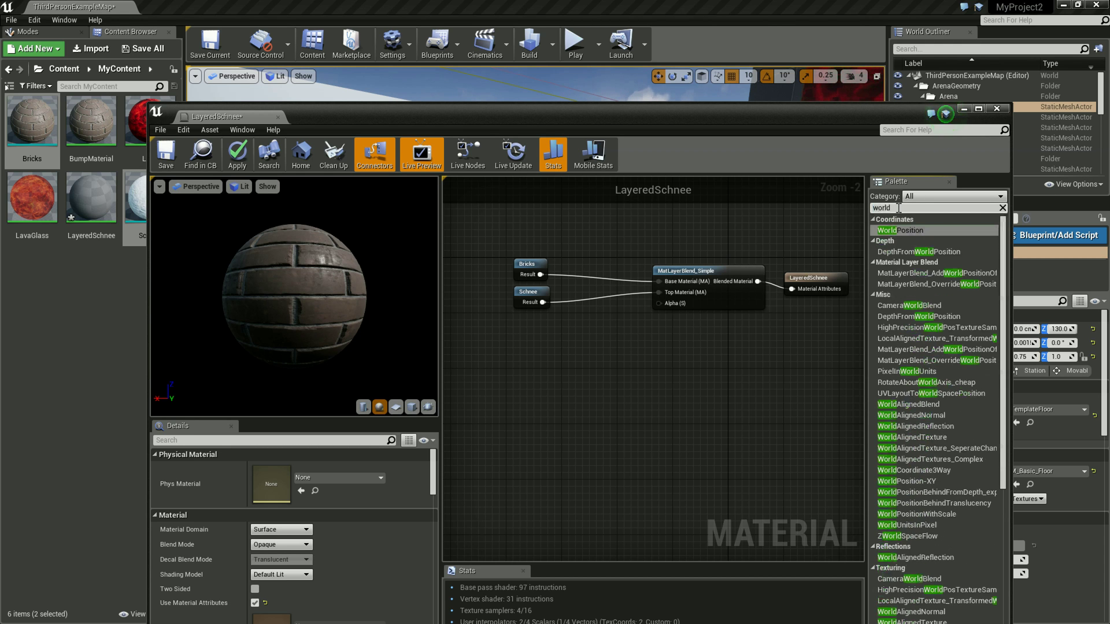
text(ali)
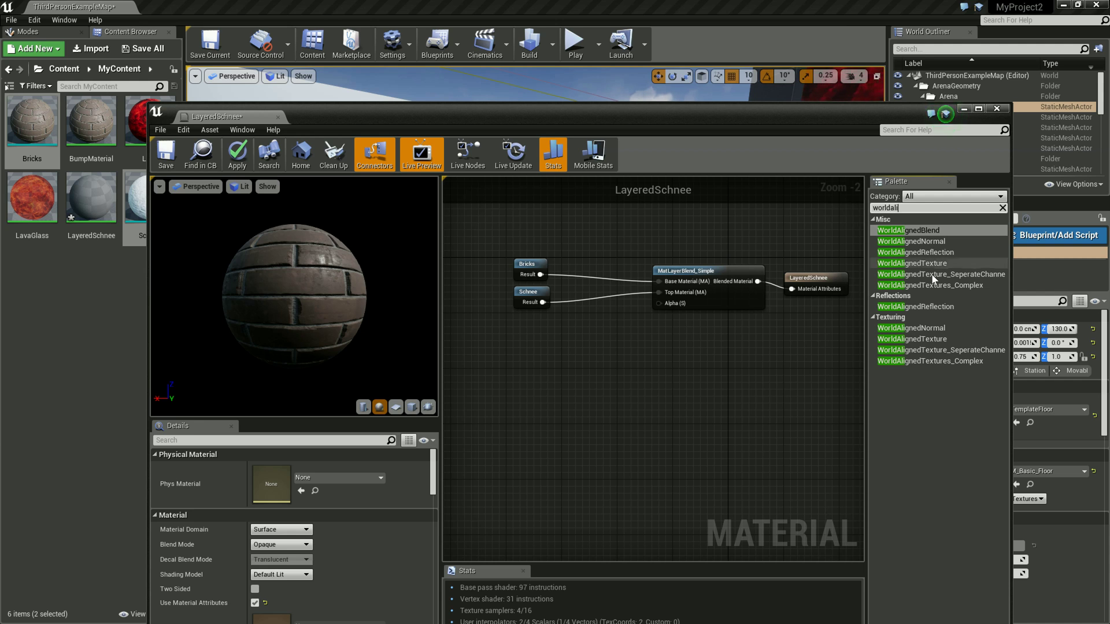
drag(907, 230, 579, 338)
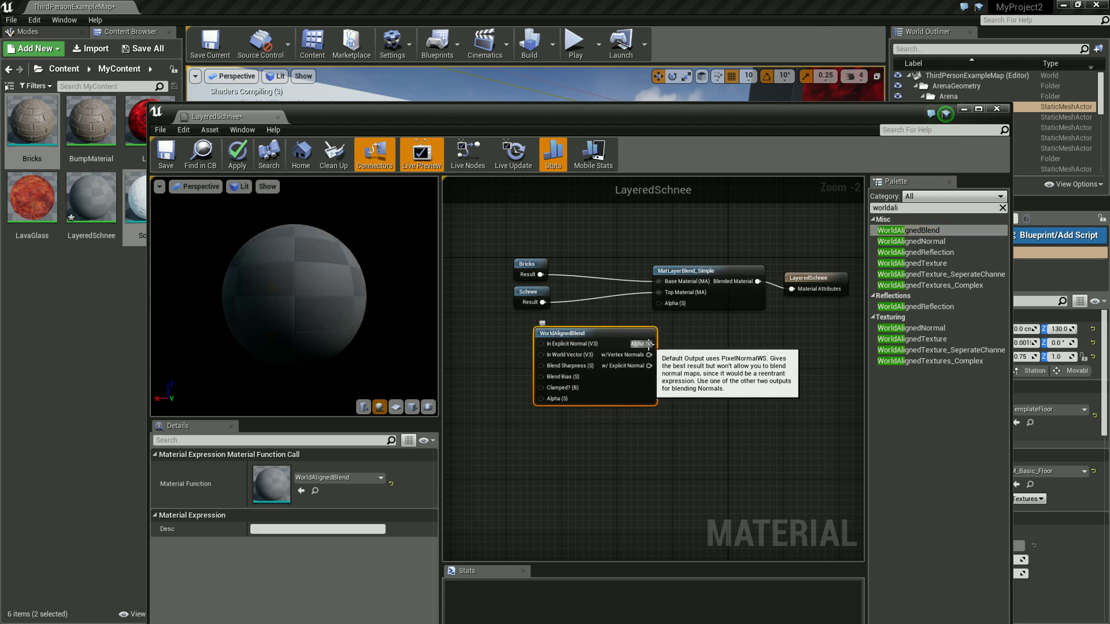
drag(649, 343, 658, 302)
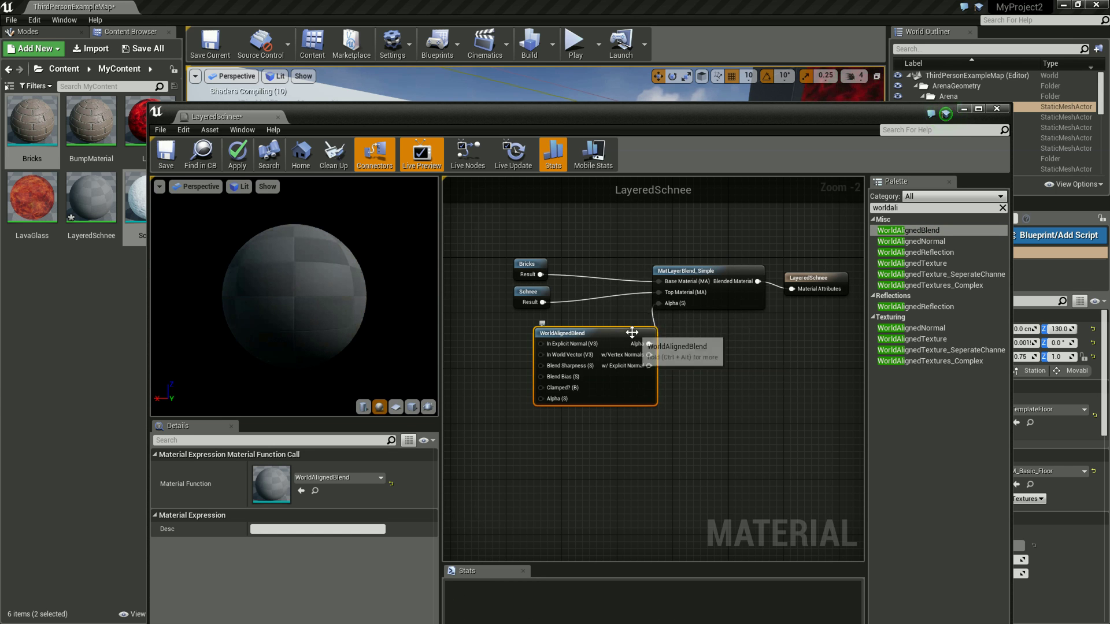
right_drag(662, 388, 791, 372)
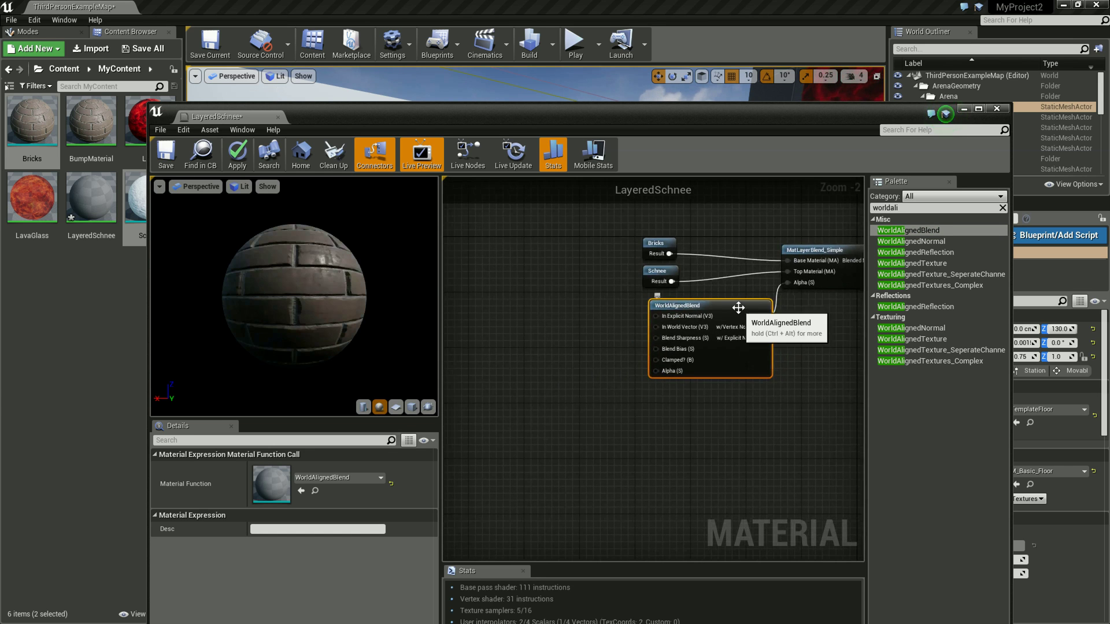
right_drag(651, 386, 703, 391)
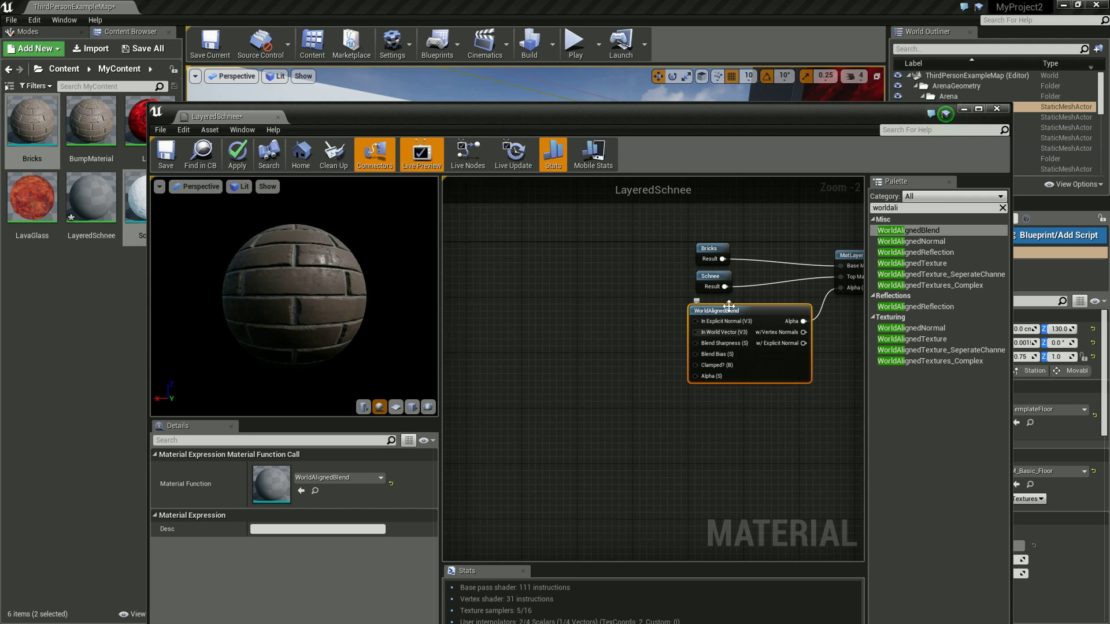
mouse_move(719, 381)
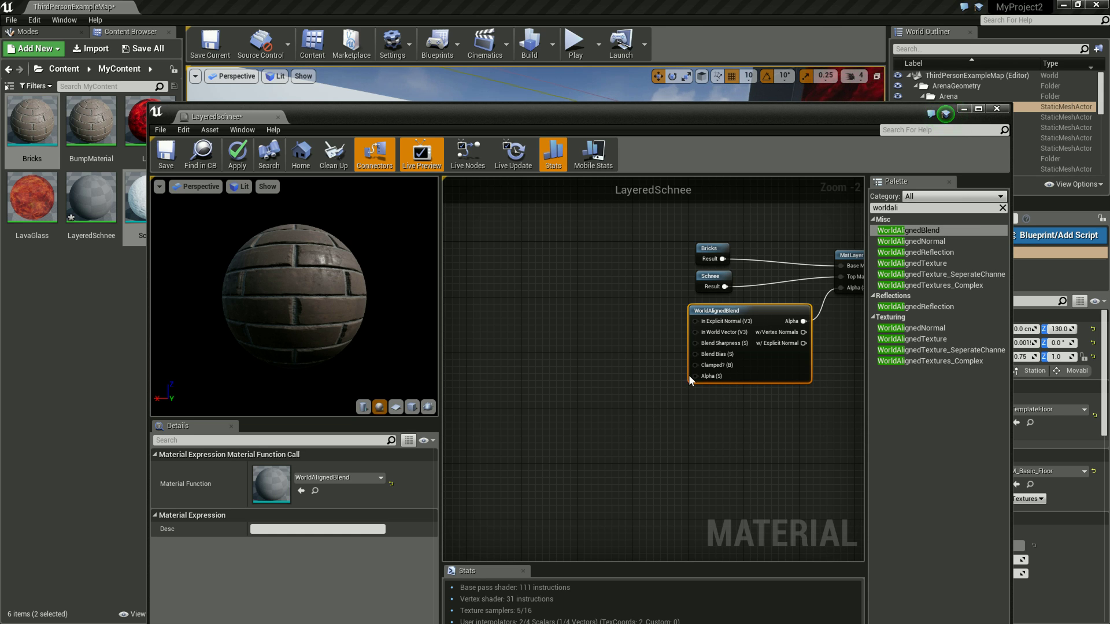
click(901, 209)
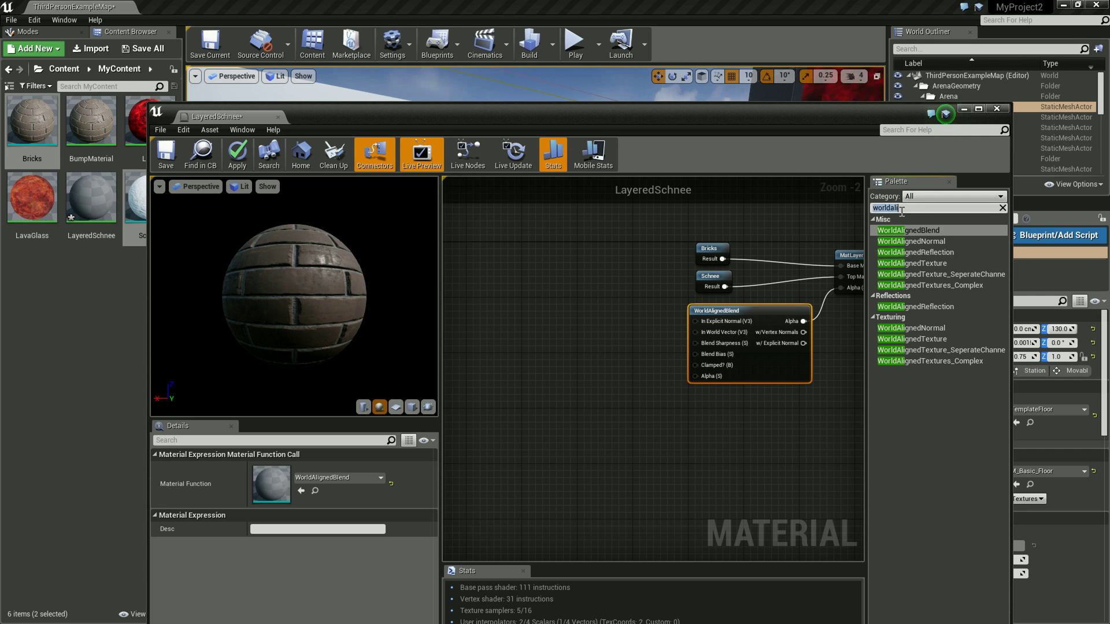
Feed a Constant of 10 into WorldAlignedBlend's Blend Sharpness, then place a second Constant
text(const)
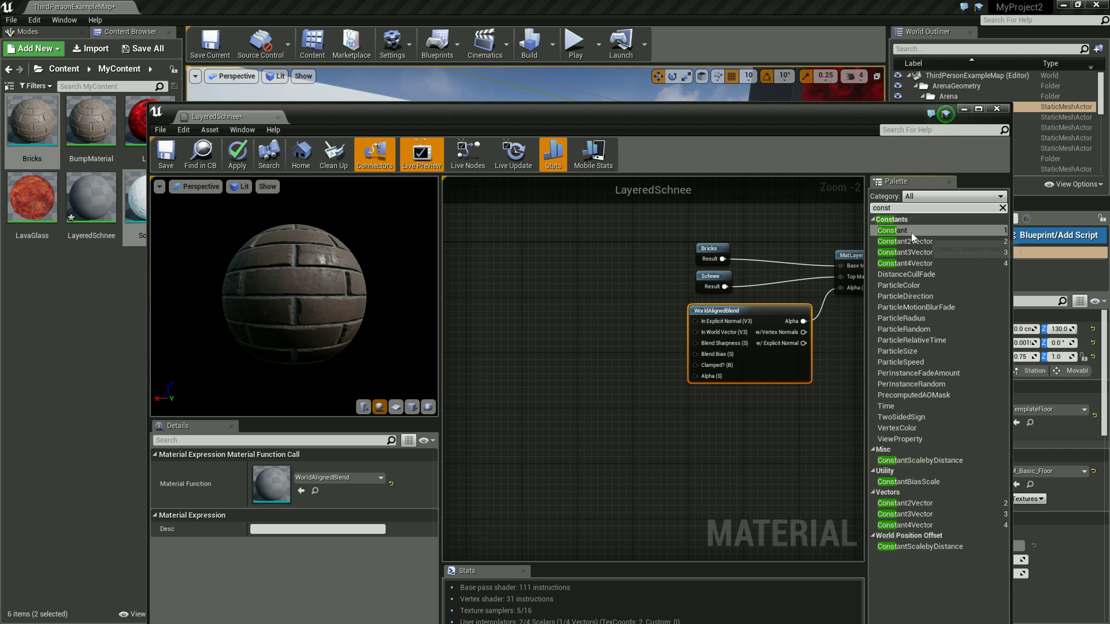
mouse_move(912, 226)
mouse_down()
mouse_move(585, 313)
mouse_move(657, 352)
mouse_up()
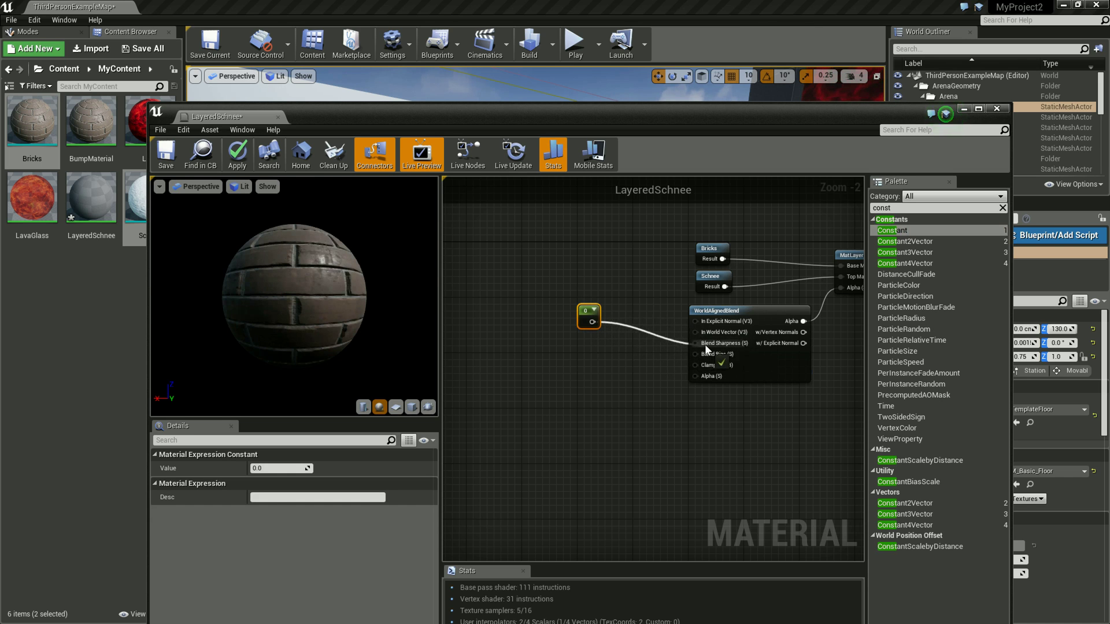
drag(656, 351, 696, 343)
click(271, 467)
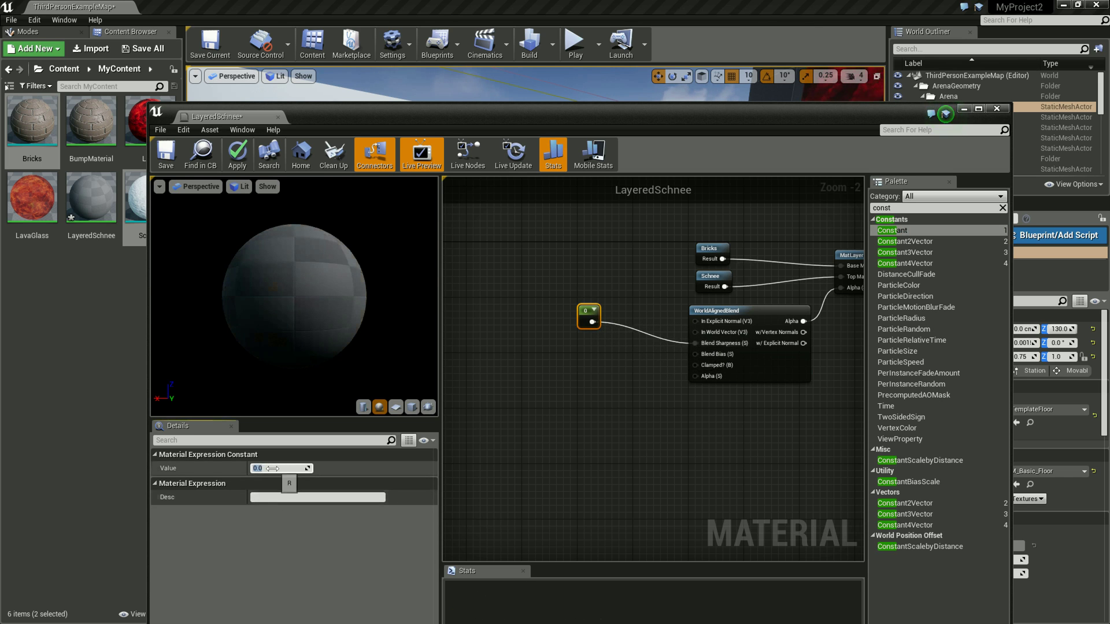
text(10)
key(Return)
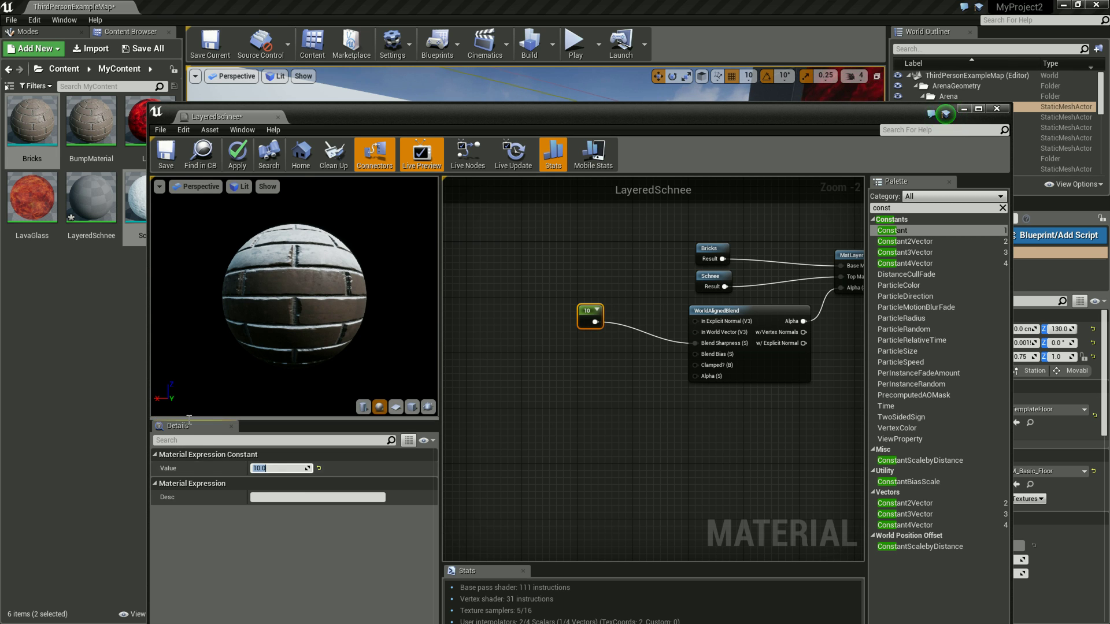
scroll(300, 266, up, 4)
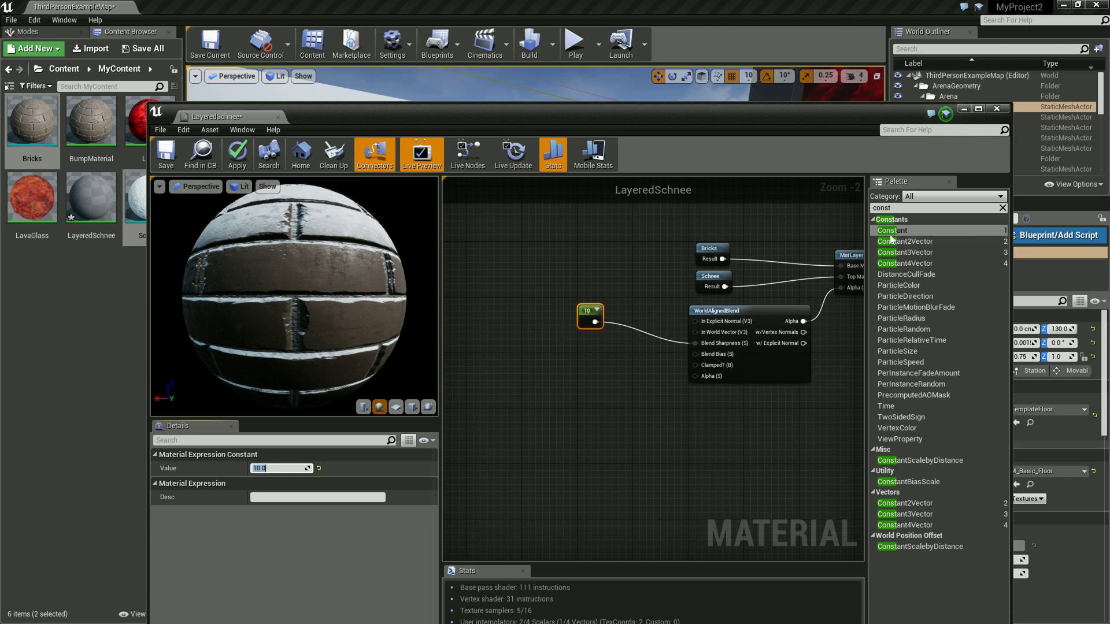
mouse_move(917, 229)
mouse_down()
mouse_move(533, 337)
mouse_move(549, 354)
mouse_move(688, 358)
mouse_up()
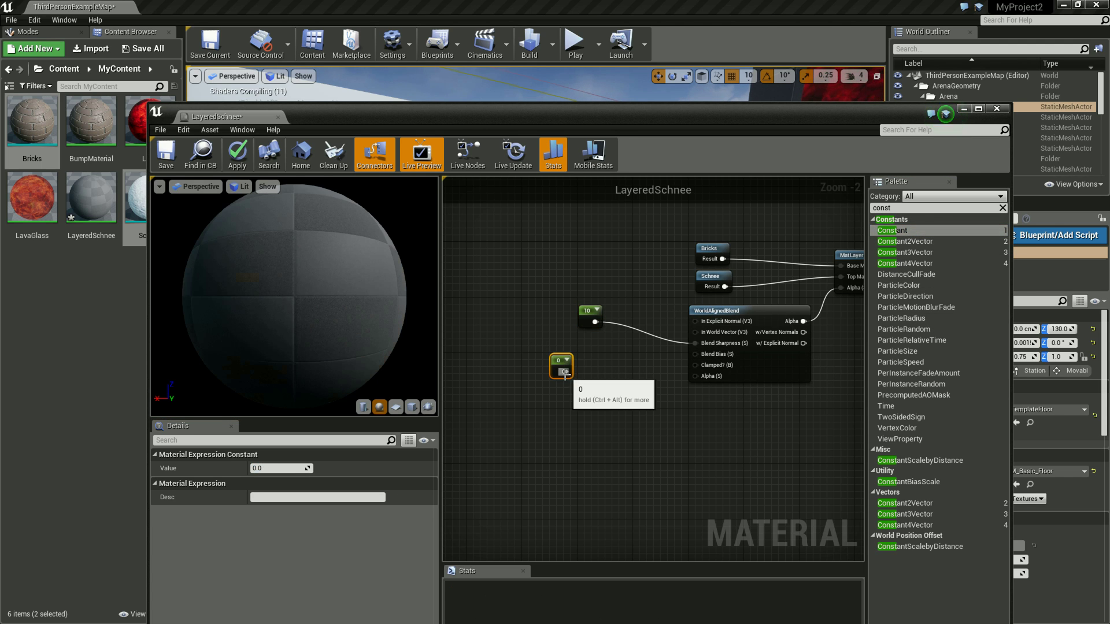
Set the Blend Bias constant to 1, then change it to 0.5
click(272, 469)
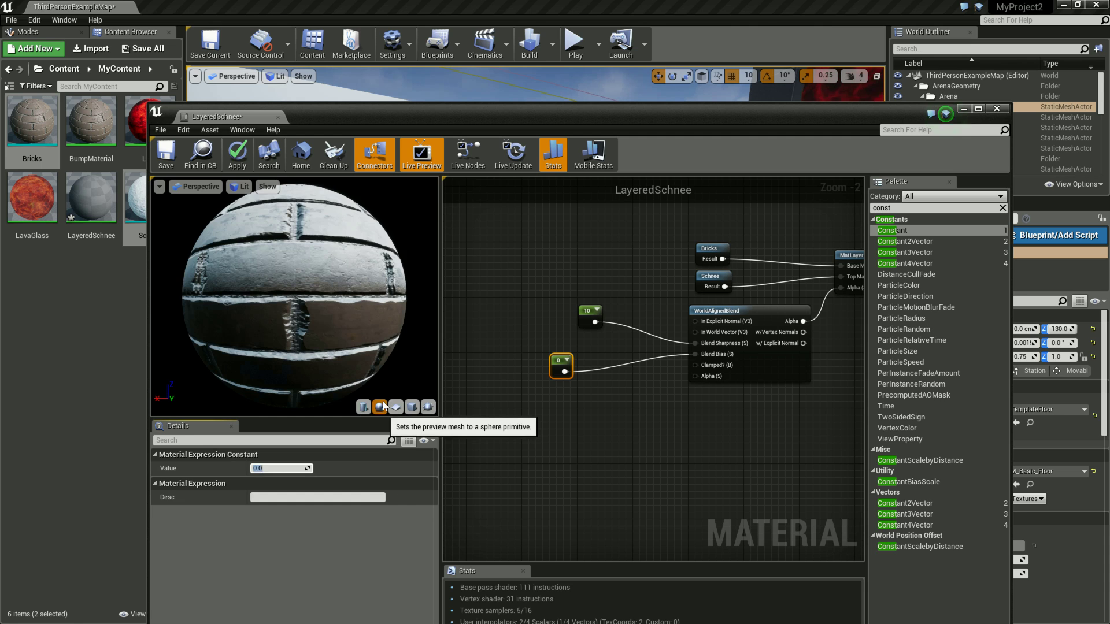
text(1)
key(Return)
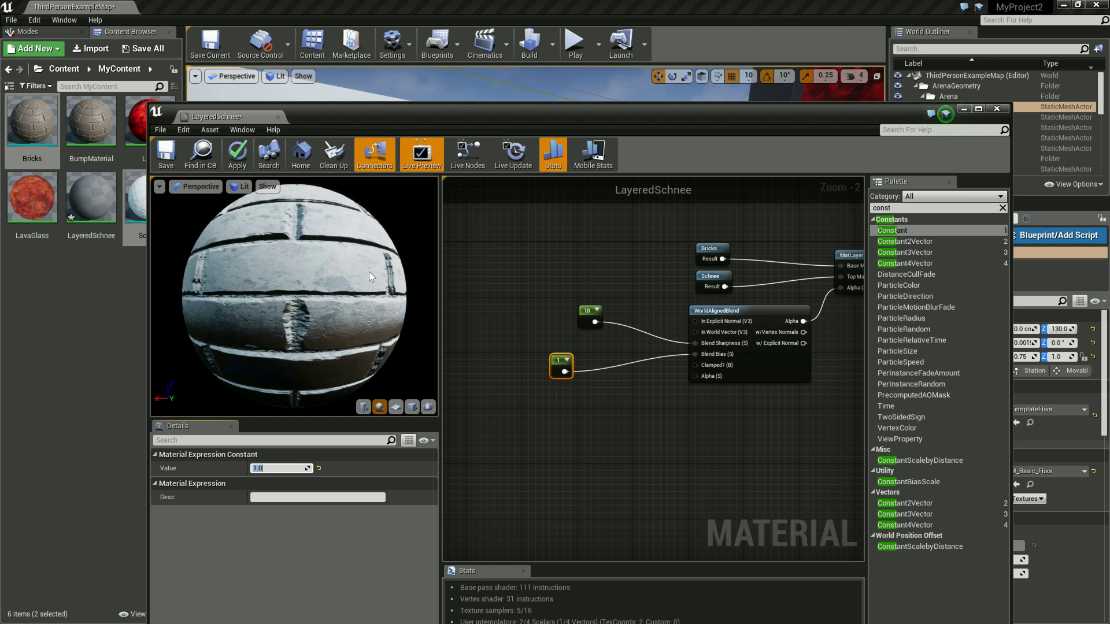
drag(554, 357, 580, 356)
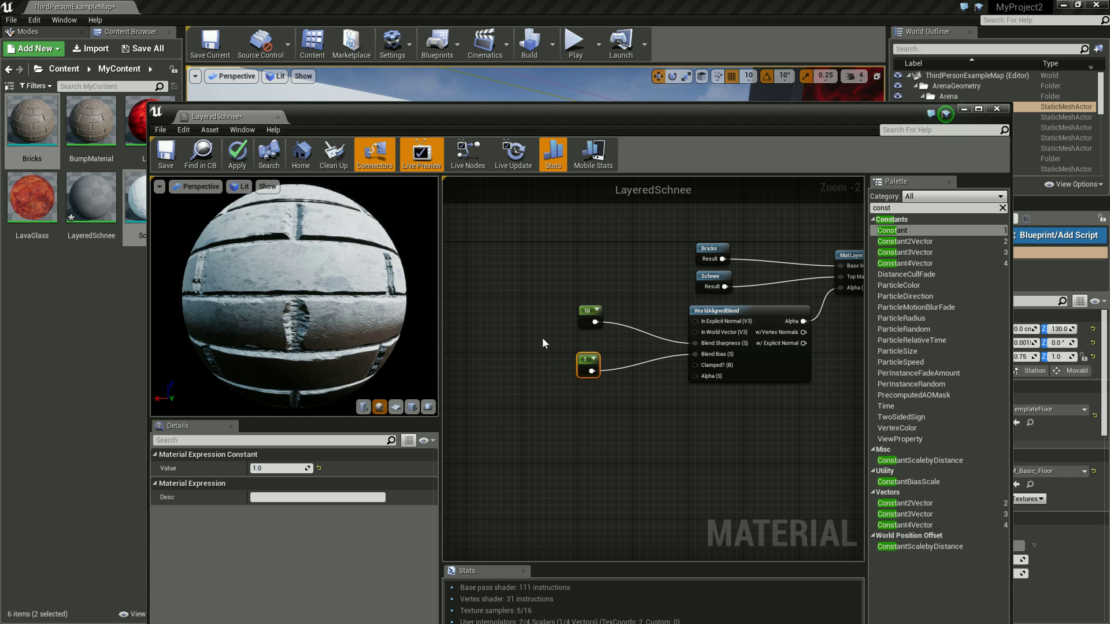
click(280, 468)
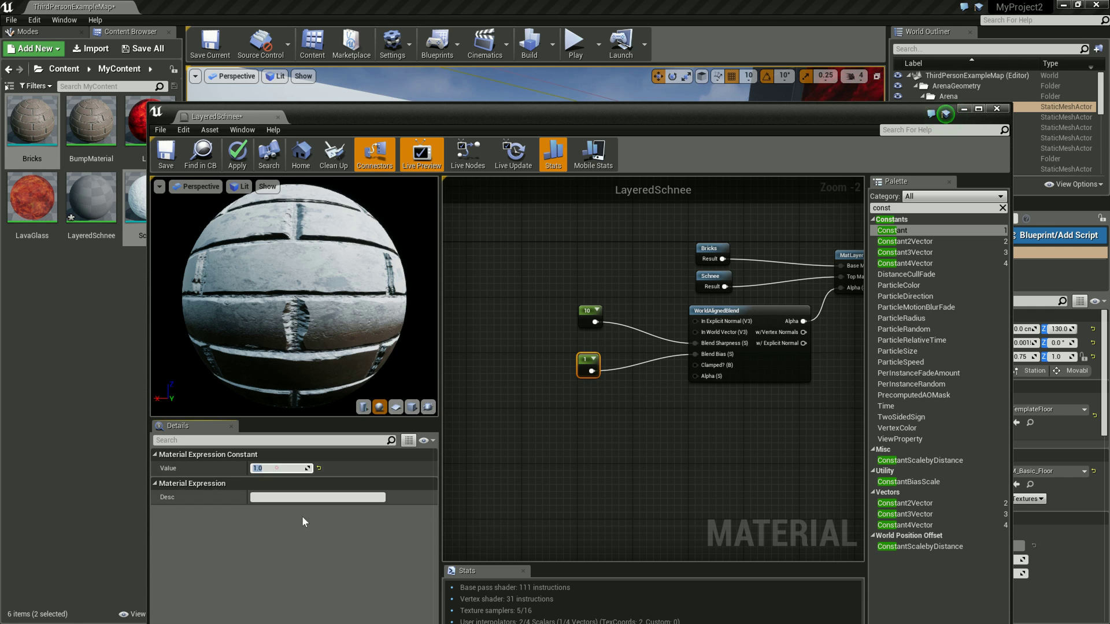
text(0.5)
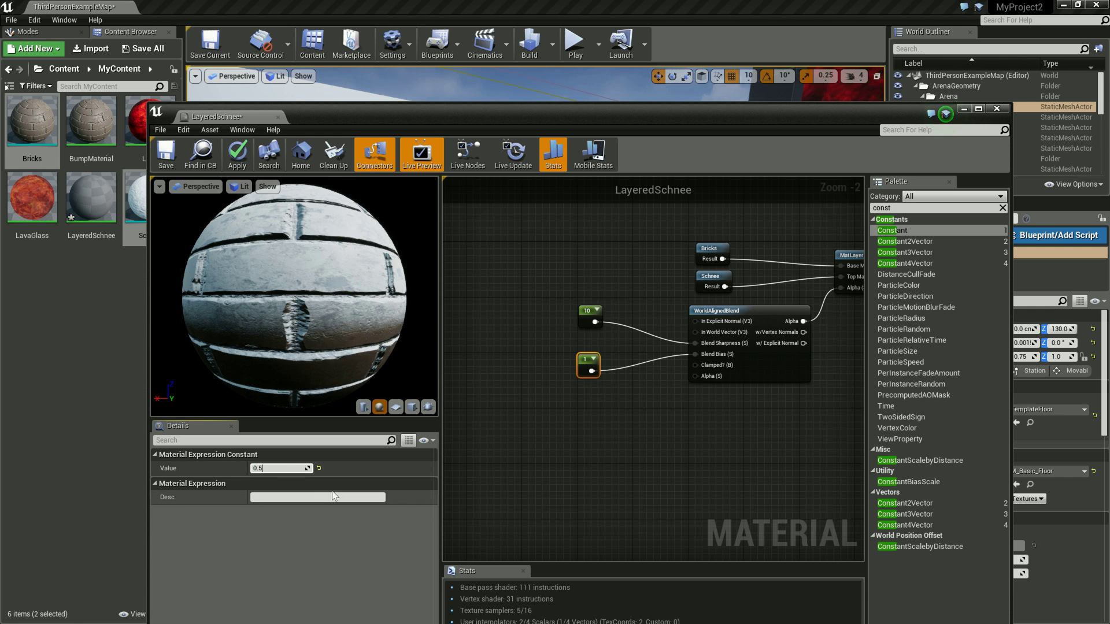
key(Return)
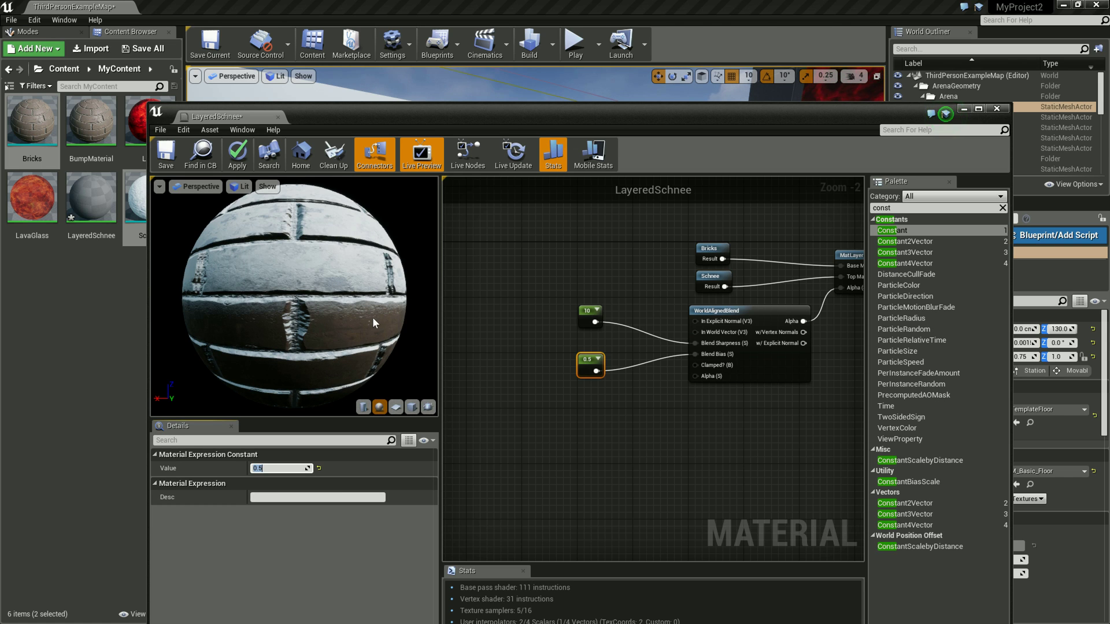
right_drag(489, 331, 487, 352)
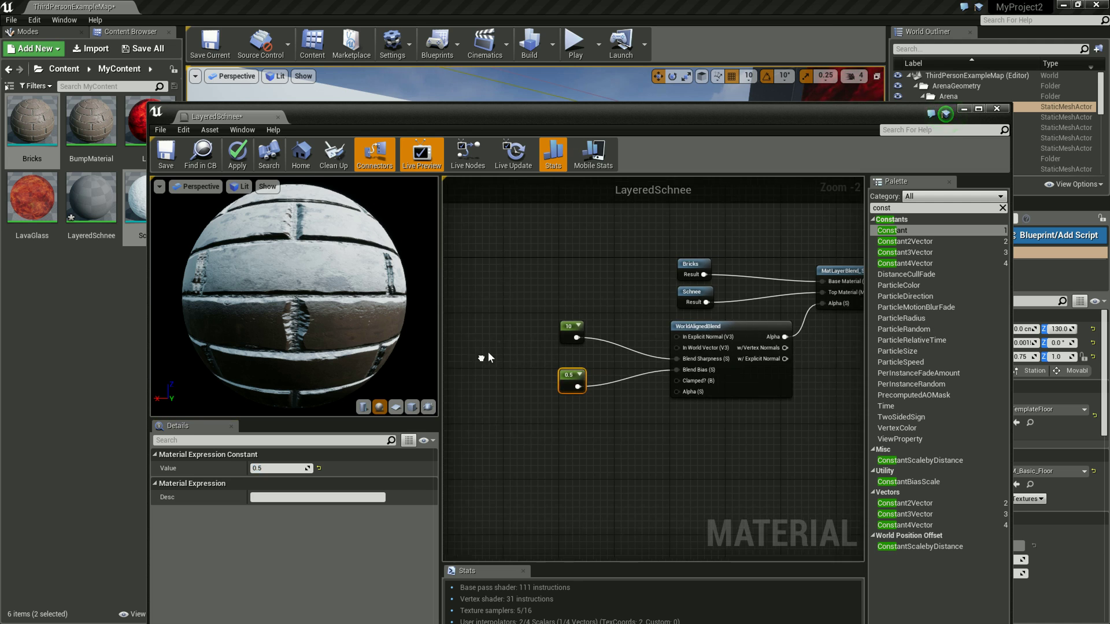
Check the snow-covered preview sphere and save LayeredSchnee with Ctrl+S
mouse_move(643, 446)
right_down()
mouse_move(701, 423)
mouse_move(656, 419)
right_up()
scroll(289, 255, down, 2)
scroll(292, 249, up, 2)
scroll(298, 246, up, 3)
scroll(301, 234, down, 3)
scroll(305, 219, down, 1)
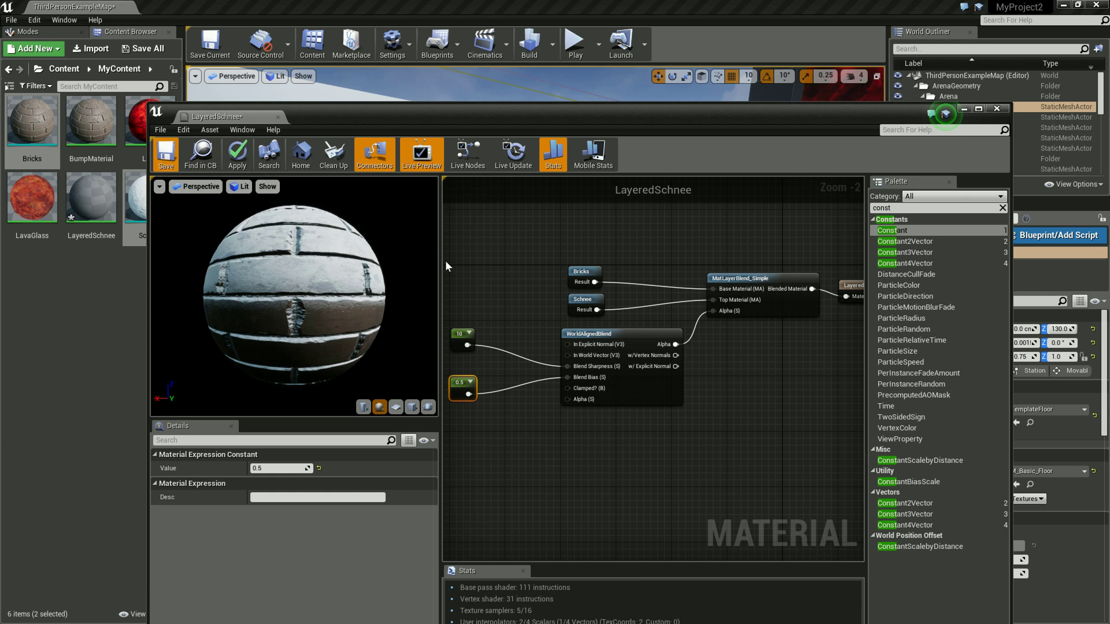
key(ctrl+s)
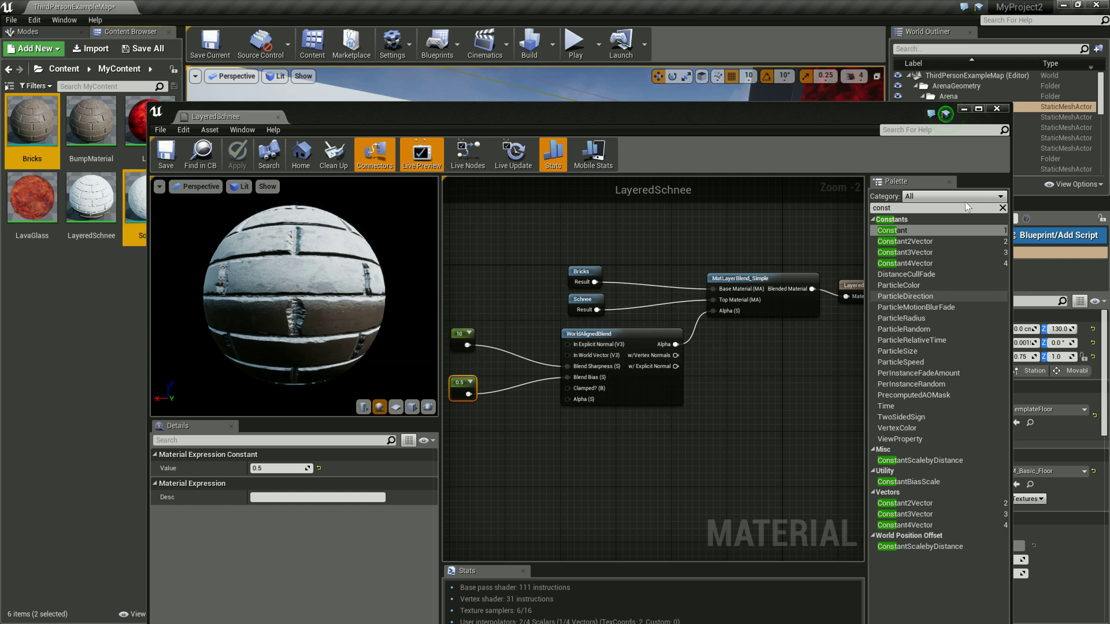
Close the material editor, drop LayeredSchnee onto the brick cube, and orbit around it
click(995, 108)
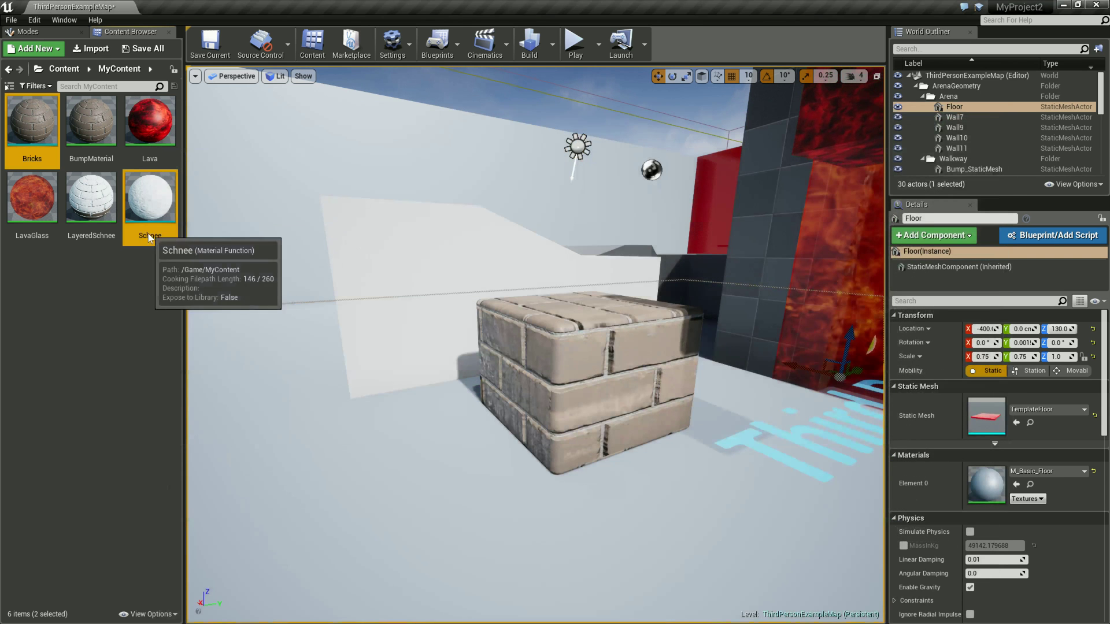
click(90, 196)
mouse_move(90, 196)
mouse_down()
mouse_move(537, 349)
mouse_move(587, 392)
mouse_up()
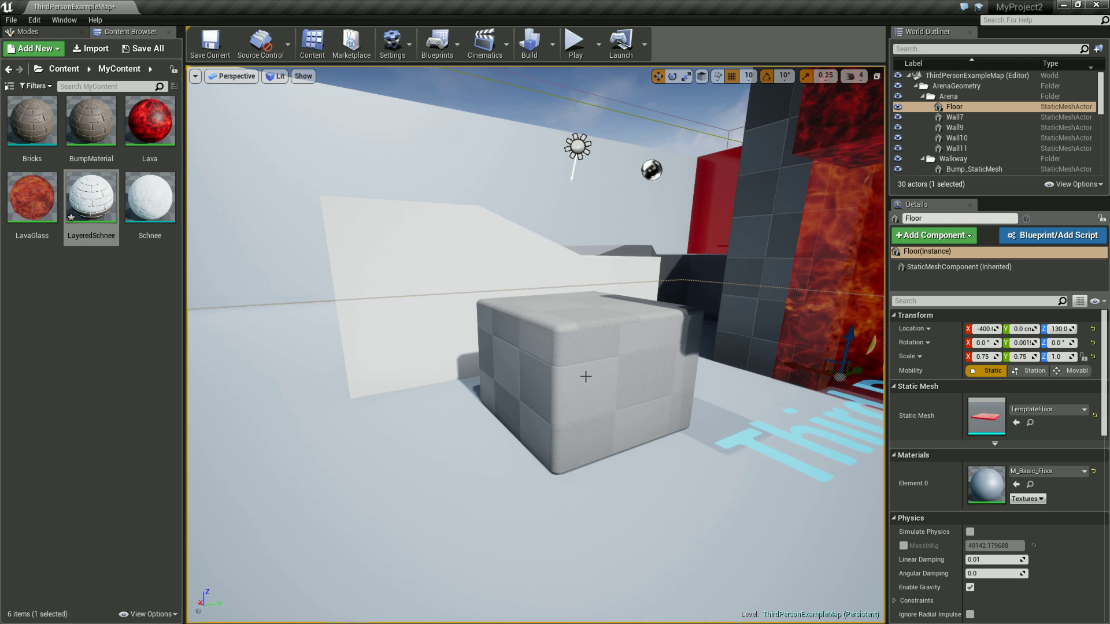
mouse_move(579, 371)
right_down()
mouse_move(555, 334)
mouse_move(603, 379)
mouse_move(334, 332)
right_up()
mouse_move(618, 309)
right_down()
mouse_move(703, 313)
mouse_move(571, 300)
mouse_move(610, 335)
mouse_move(601, 332)
right_up()
Reopen LayeredSchnee and change the Blend Bias constant from 0.5 to 0
double_click(91, 197)
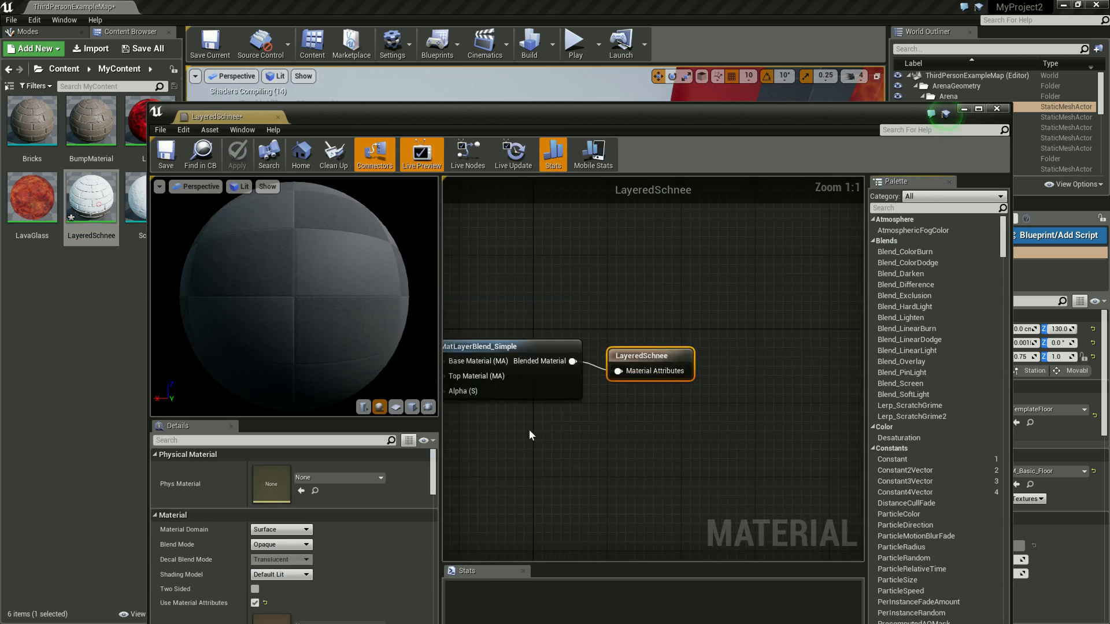
right_drag(614, 412, 470, 435)
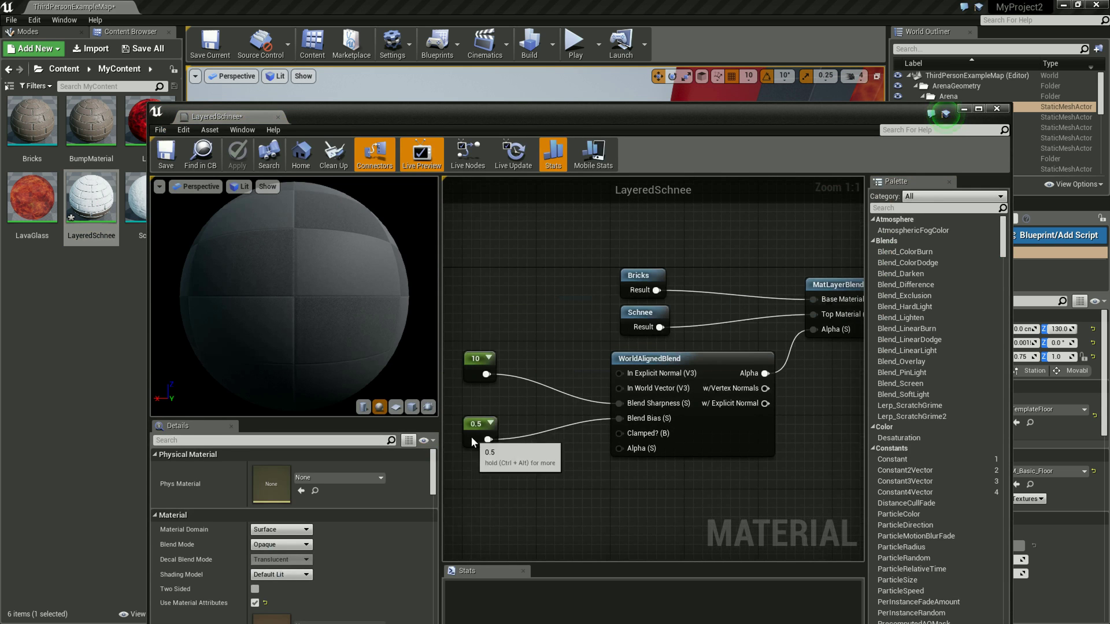
click(471, 436)
click(272, 468)
text(0)
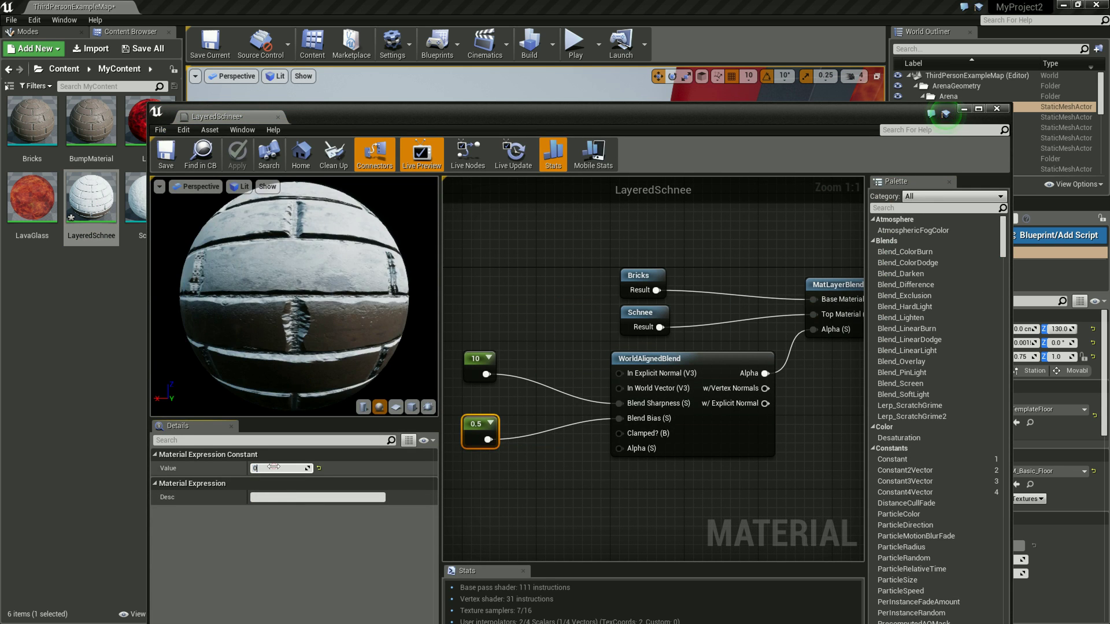
key(Return)
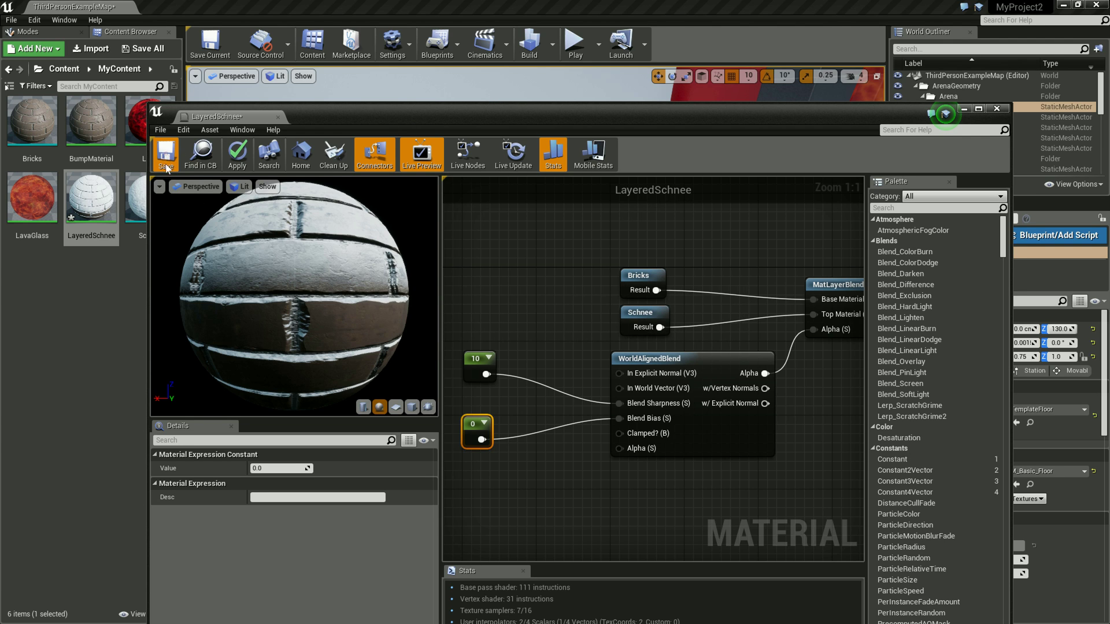
click(278, 117)
Fly the viewport camera in and out around the snow-topped brick cube
mouse_move(647, 345)
right_down()
mouse_move(652, 390)
mouse_move(701, 371)
mouse_move(616, 371)
mouse_move(700, 385)
mouse_move(595, 352)
mouse_move(686, 352)
mouse_move(624, 373)
right_up()
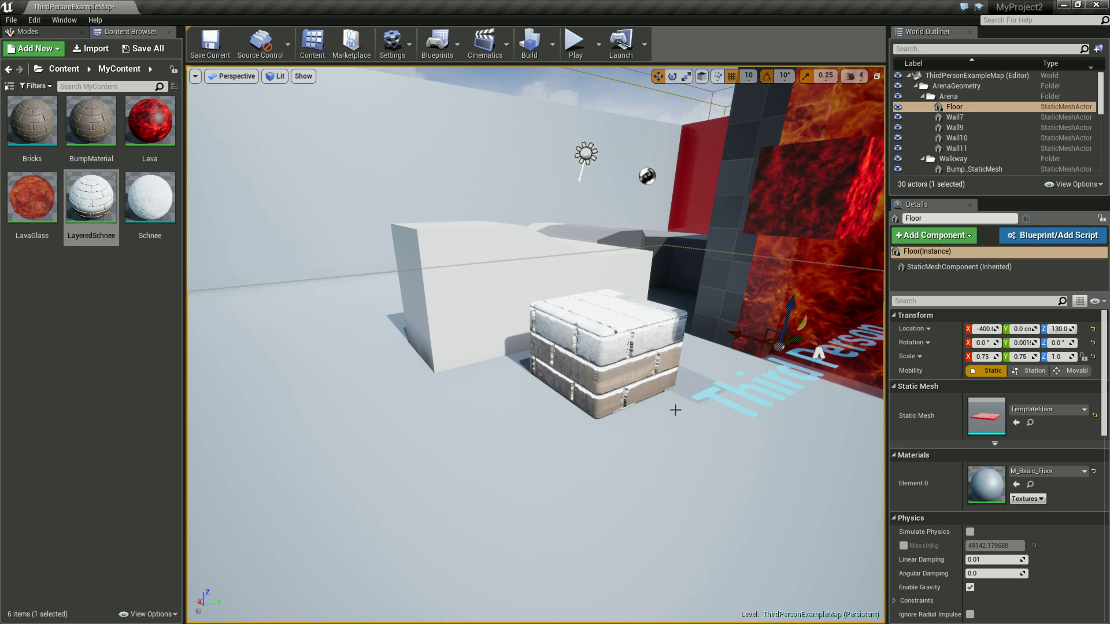
scroll(650, 387, up, 1)
scroll(694, 410, up, 1)
scroll(736, 433, up, 1)
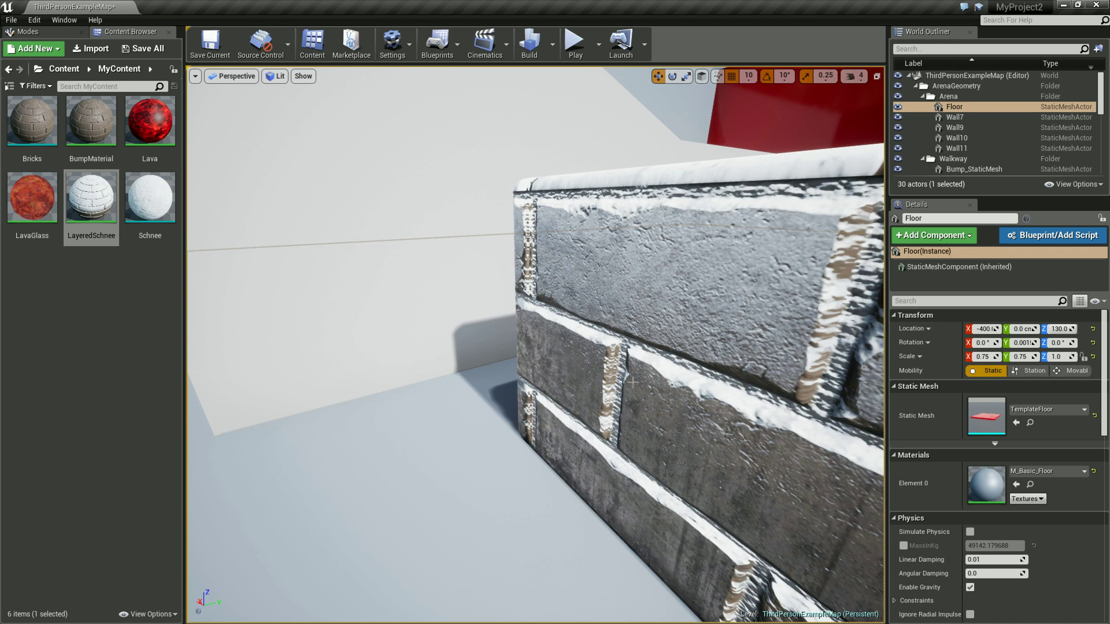
scroll(612, 383, down, 2)
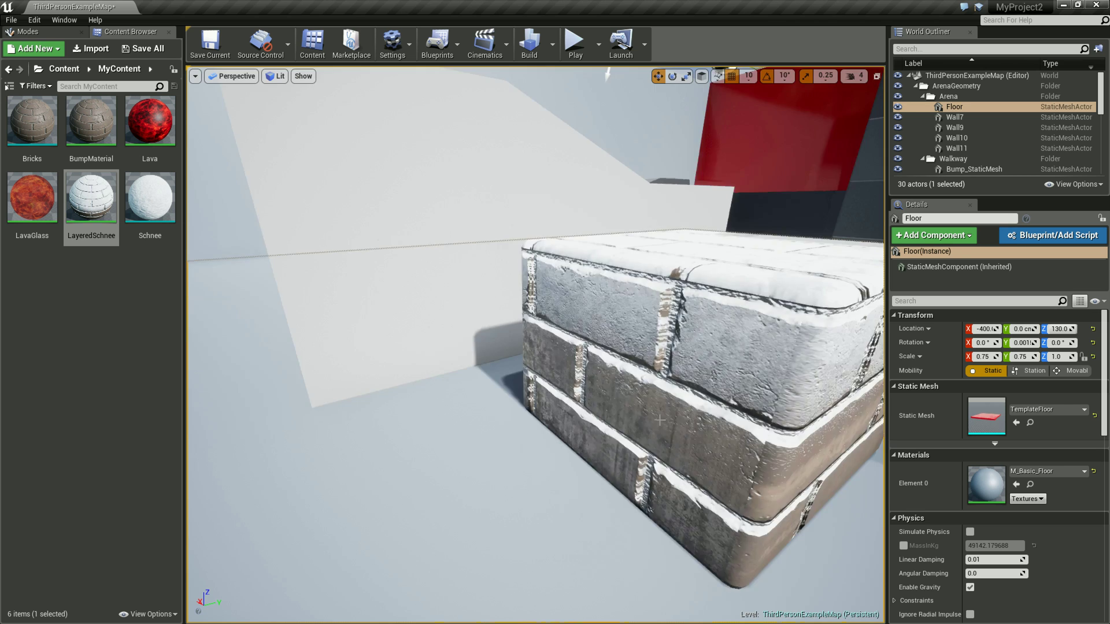
scroll(659, 420, down, 3)
scroll(643, 436, down, 2)
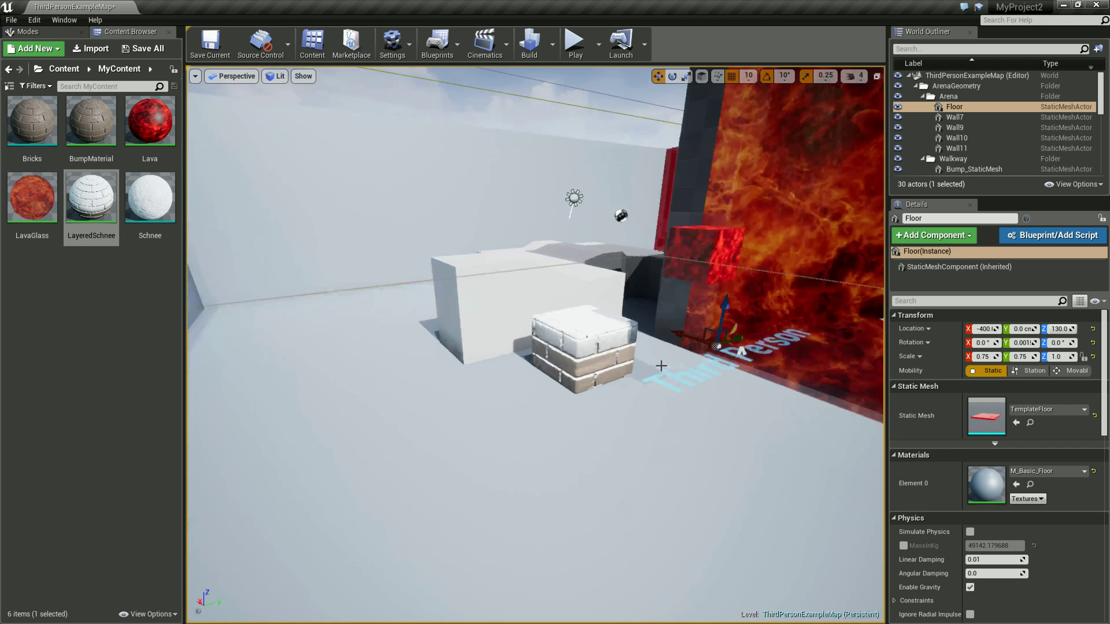
scroll(499, 439, up, 2)
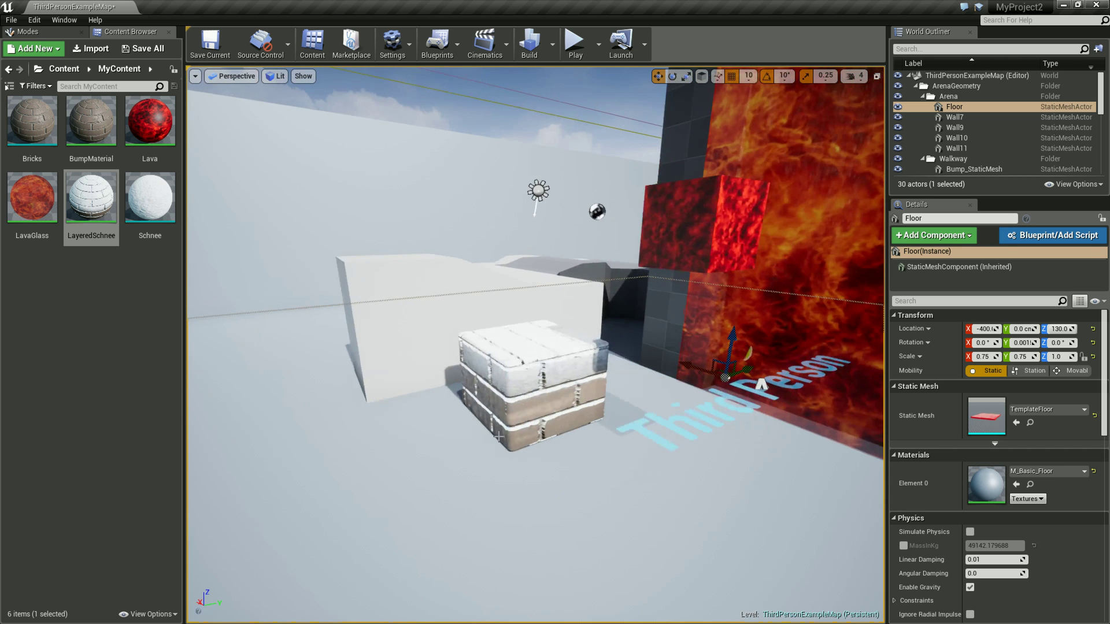
scroll(499, 439, down, 2)
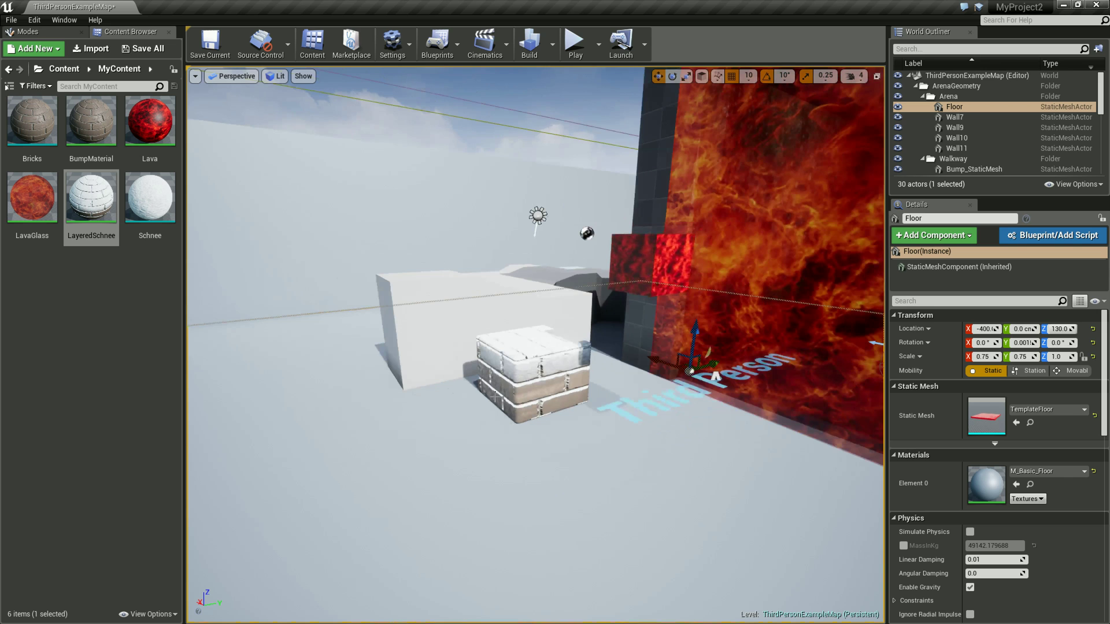